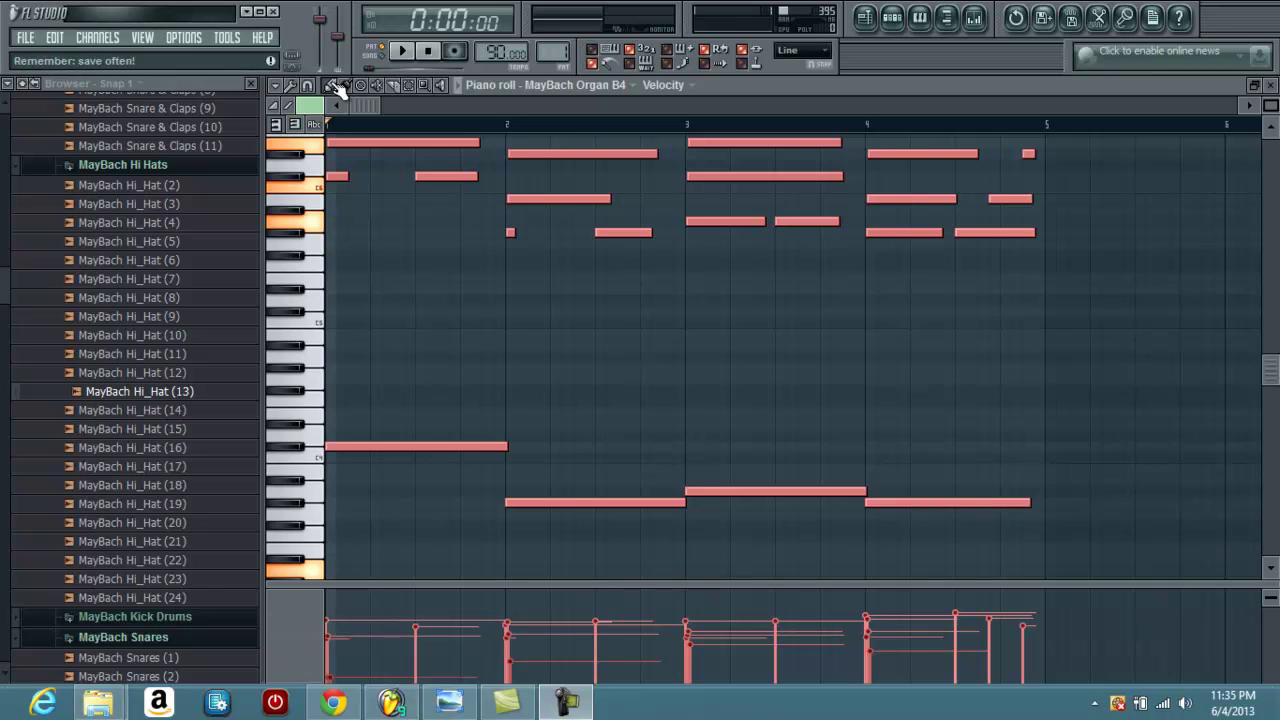
# Step: Play the pattern and replace the organ sound with MayBach Lo Rhodes.sf2 from the MayBach Instruments 2 folder
pyautogui.click(400, 53)
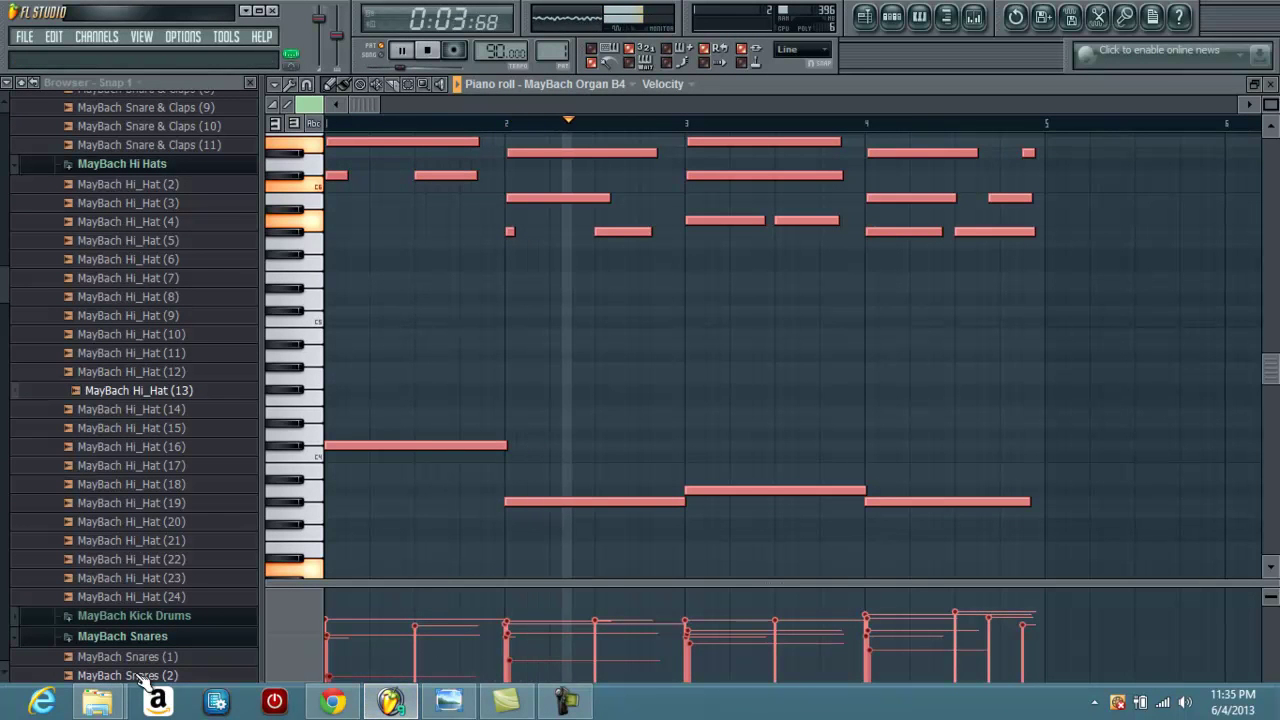
pyautogui.moveTo(110, 708)
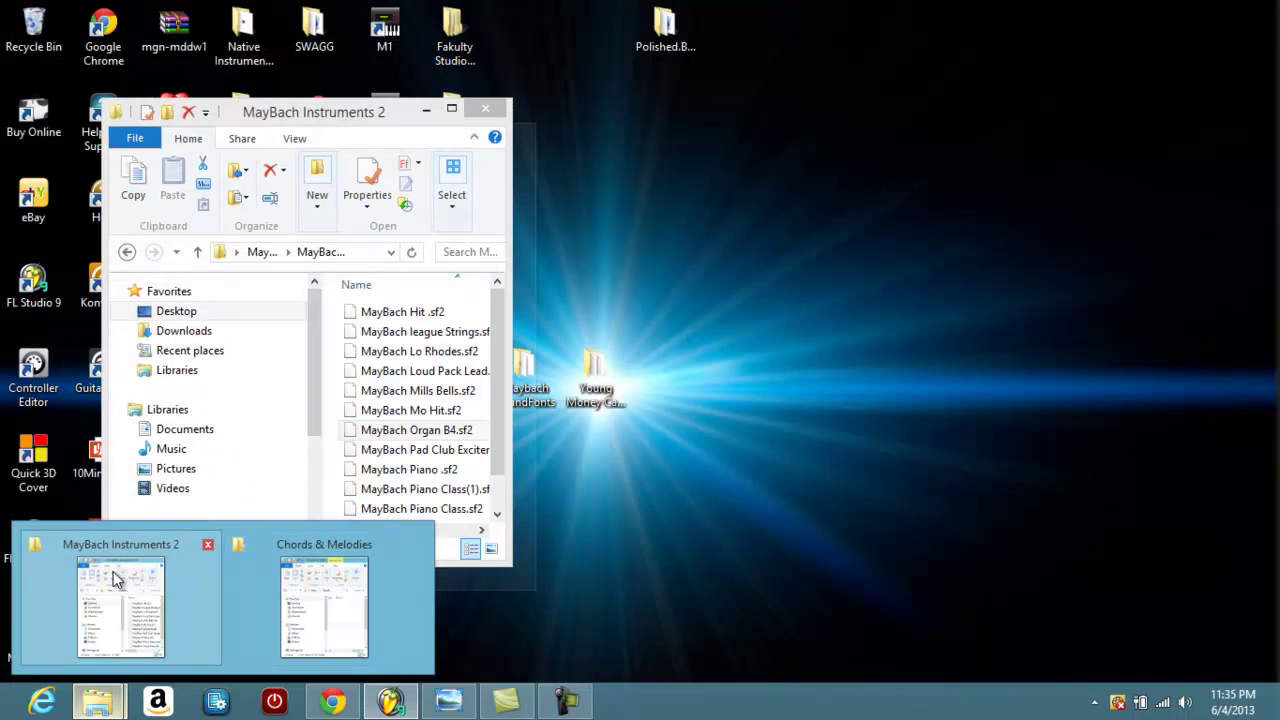
pyautogui.click(118, 569)
pyautogui.moveTo(386, 352); pyautogui.dragTo(645, 343)
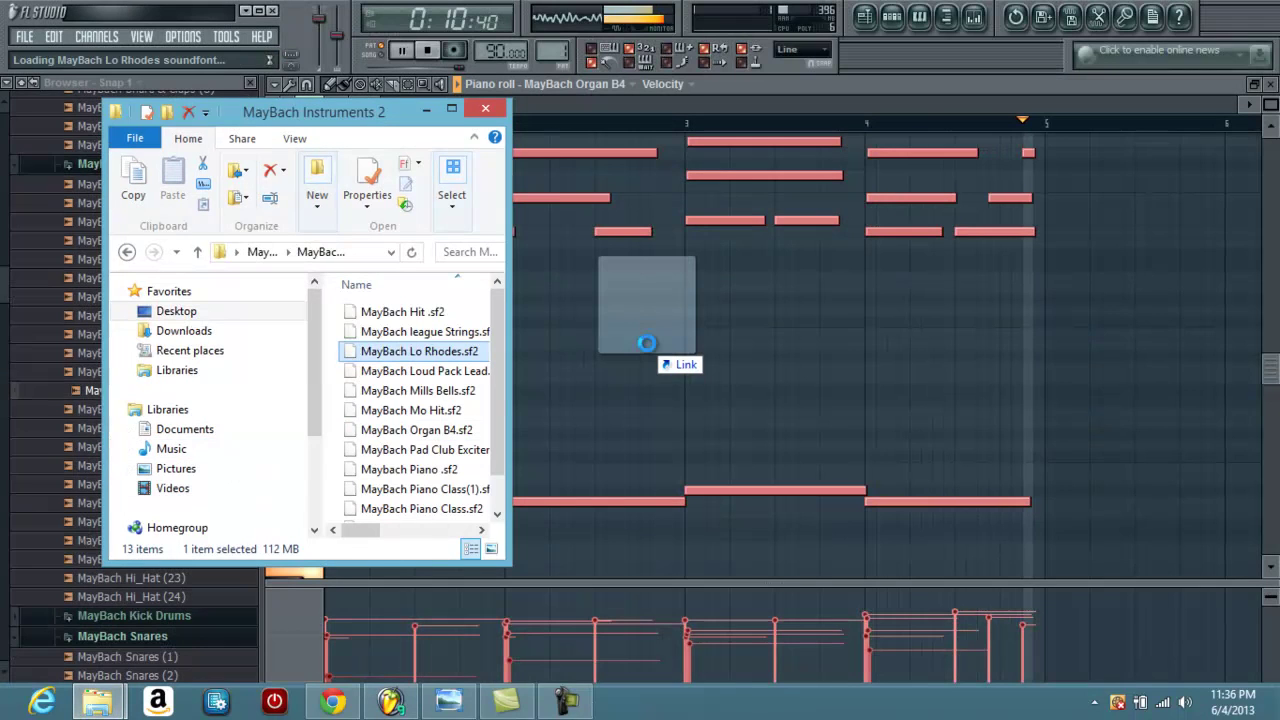
pyautogui.moveTo(645, 343); pyautogui.dragTo(650, 349)
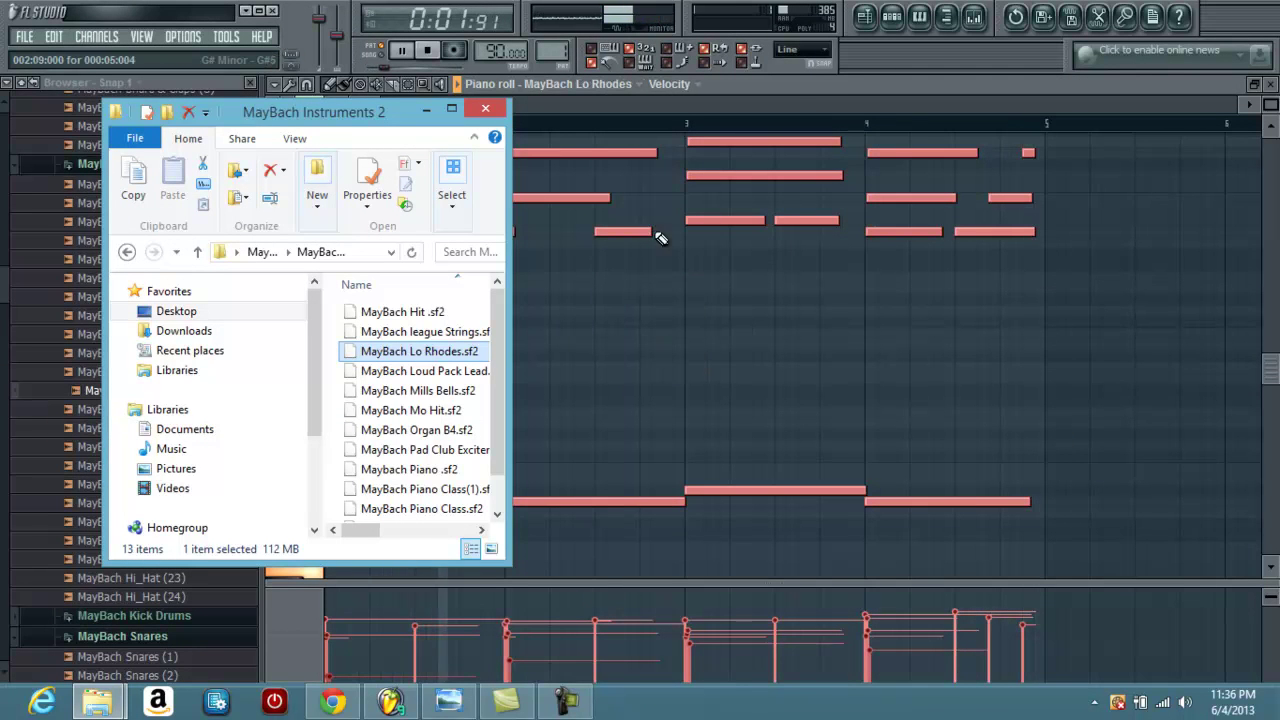
# Step: Show the Lo Rhodes channel's settings from the step sequencer and replace its soundfont with Maybach Piano .sf2
pyautogui.click(902, 20)
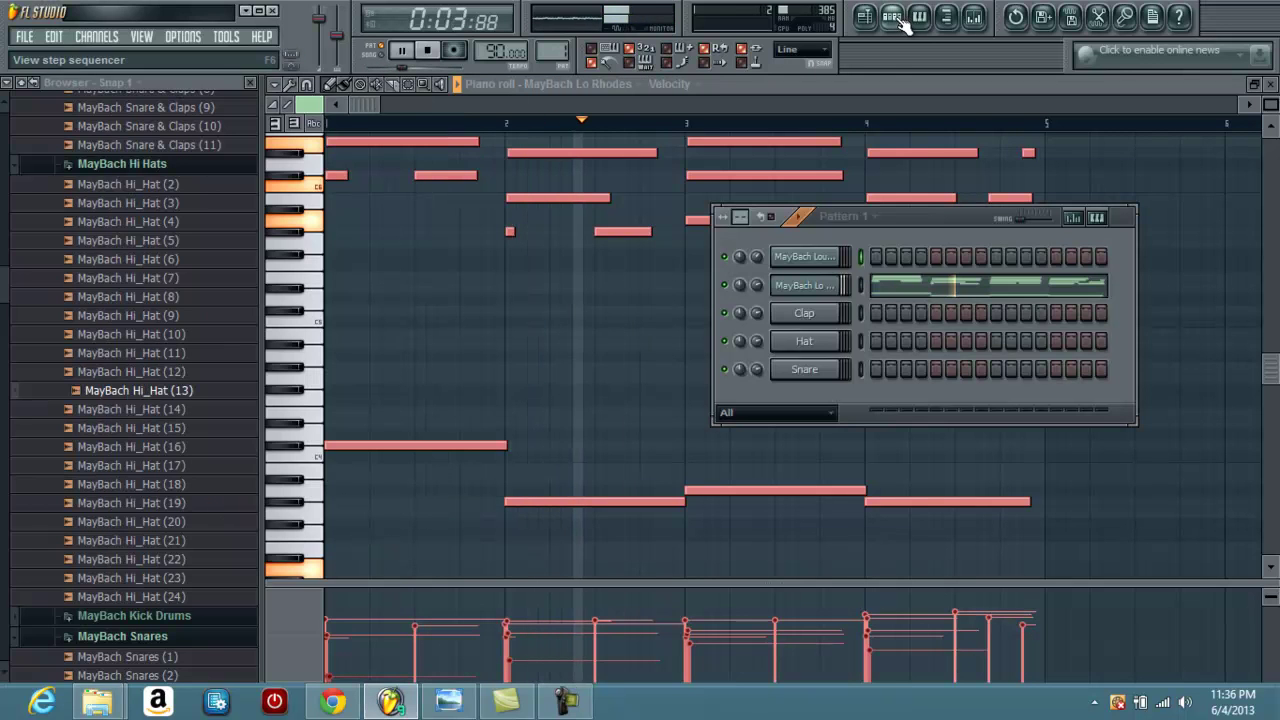
pyautogui.click(838, 286)
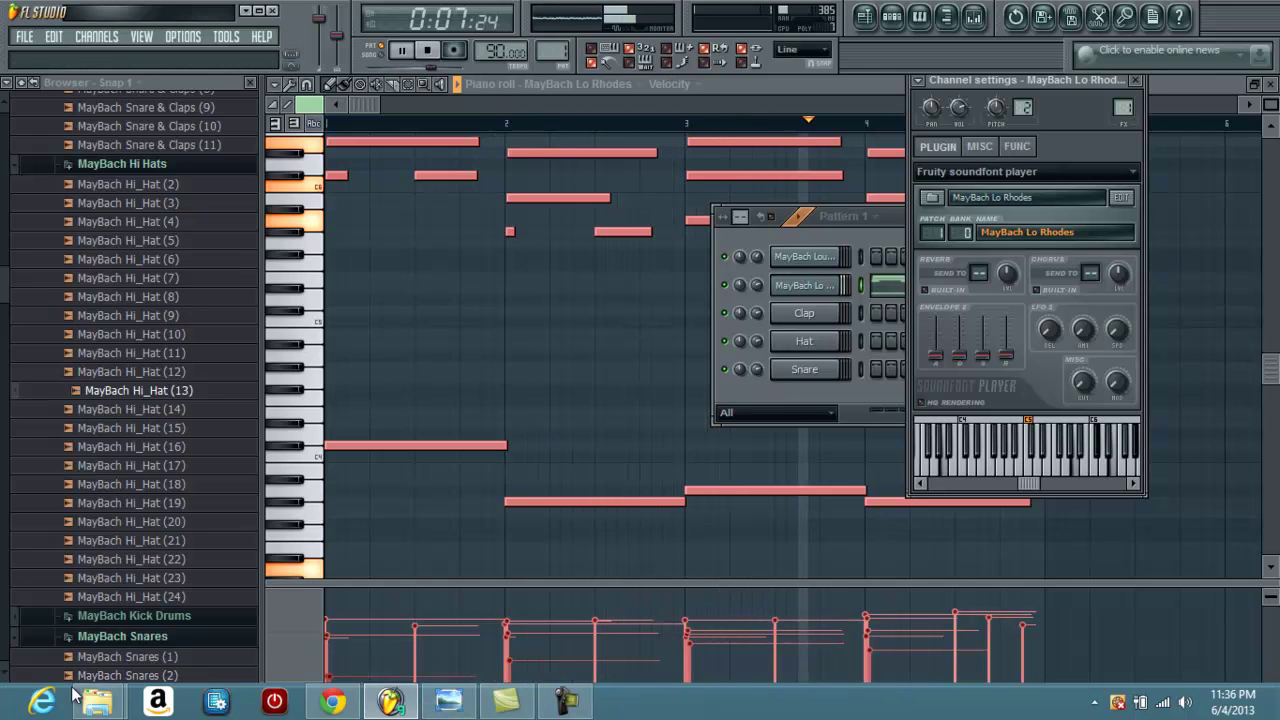
pyautogui.moveTo(100, 700)
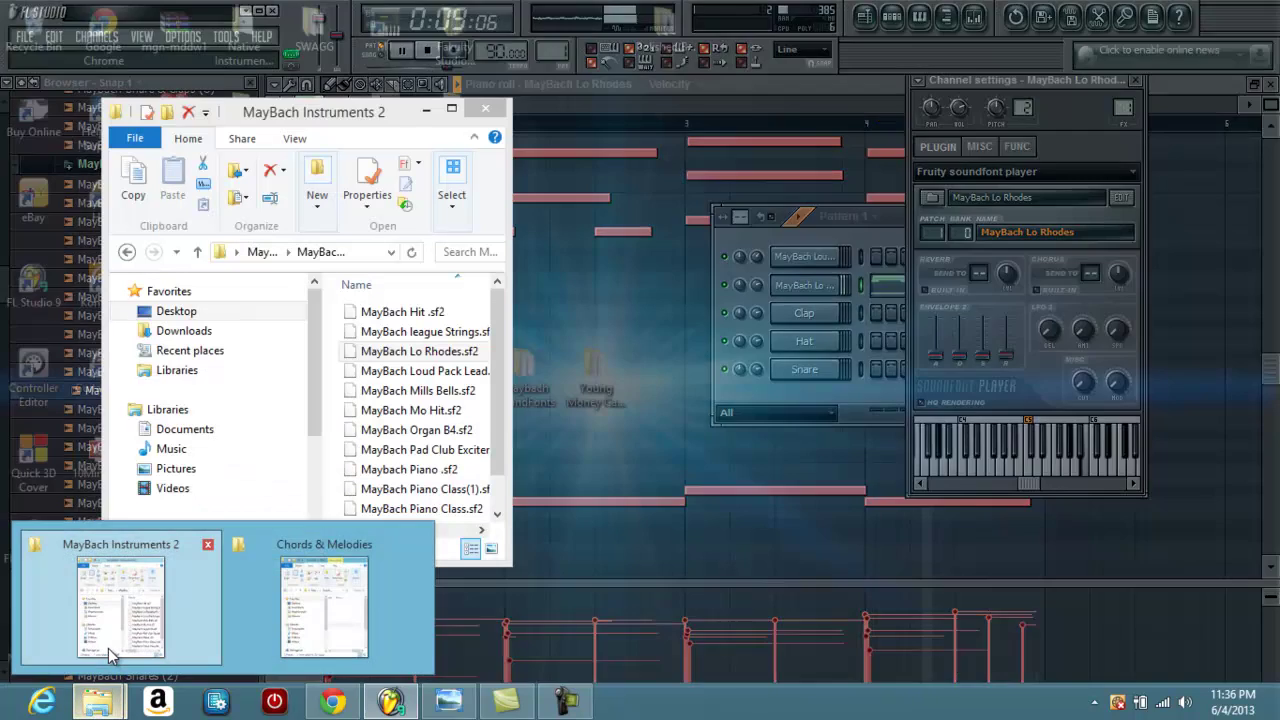
pyautogui.click(118, 660)
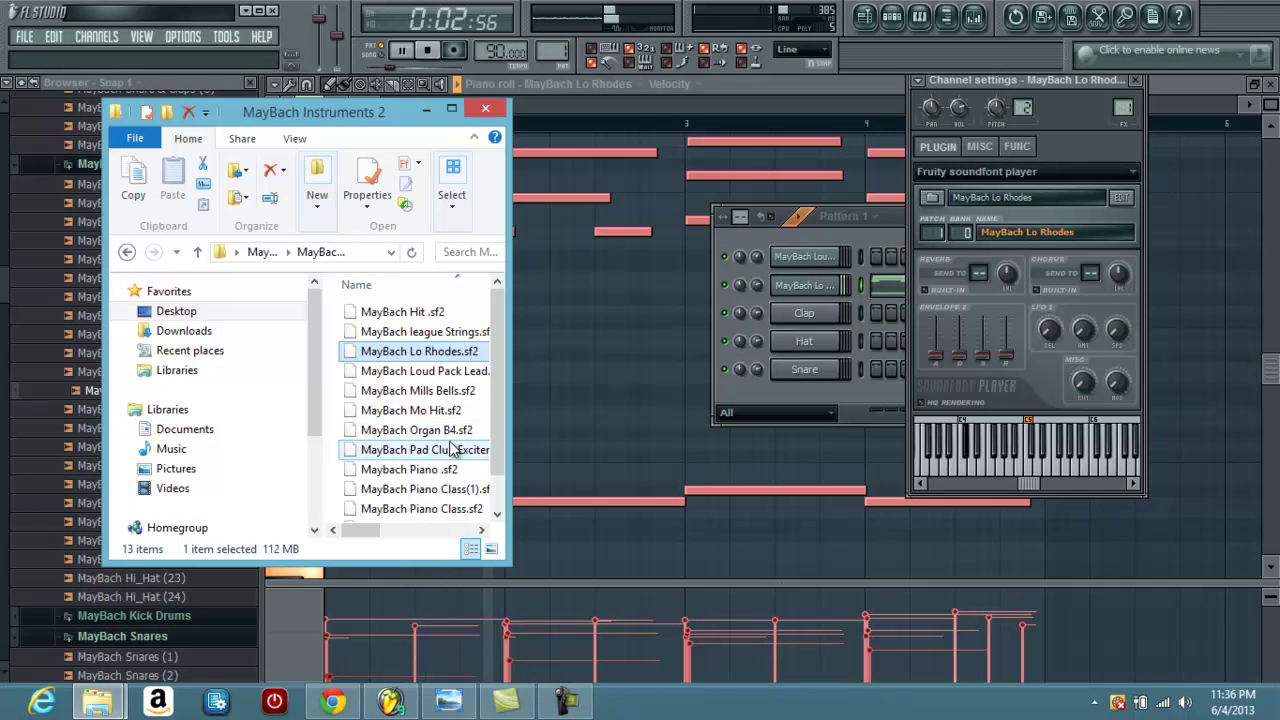
pyautogui.click(451, 474)
pyautogui.moveTo(451, 474); pyautogui.dragTo(820, 265)
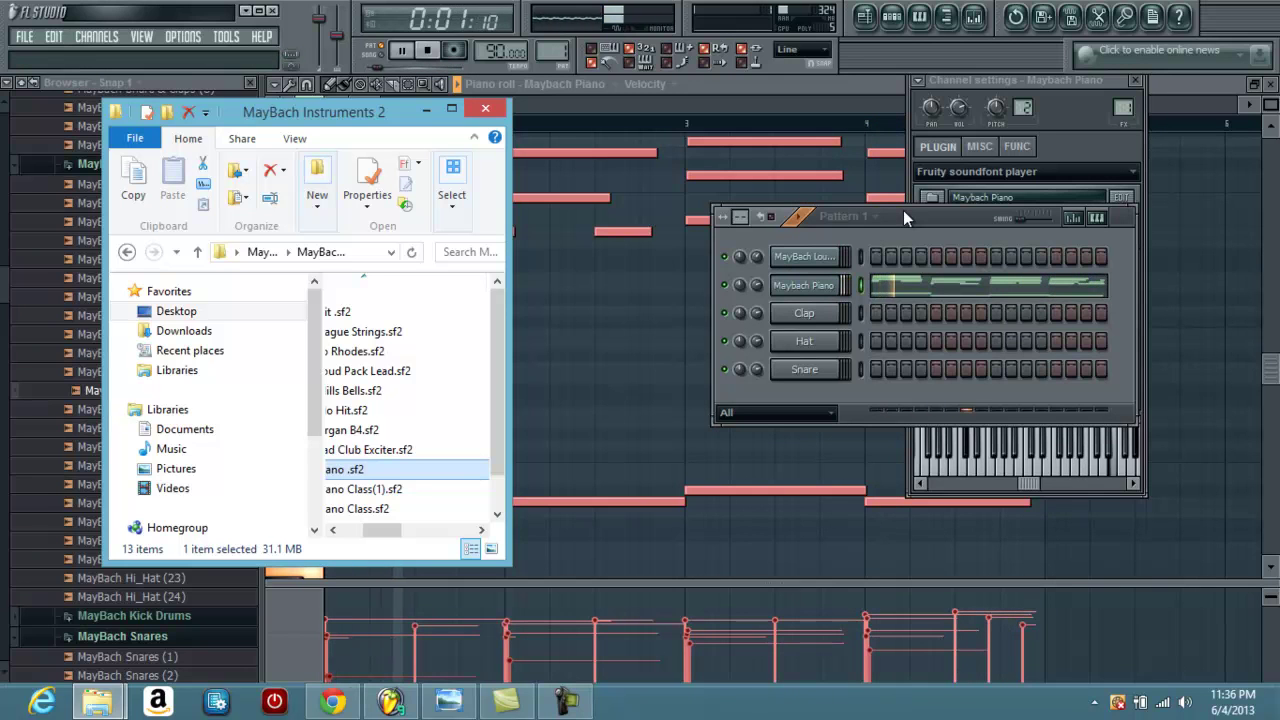
# Step: Raise the envelope 2 release time slightly in the Maybach Piano channel's settings and stop playback
pyautogui.click(814, 289)
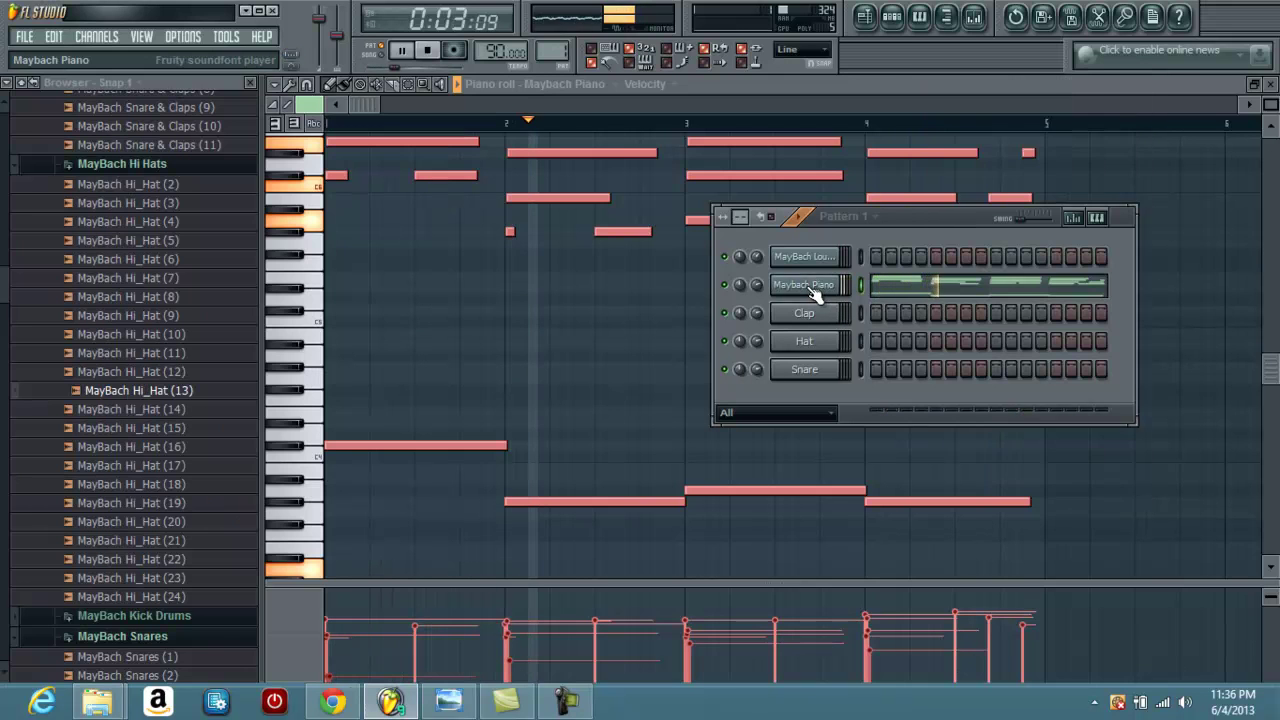
pyautogui.click(814, 289)
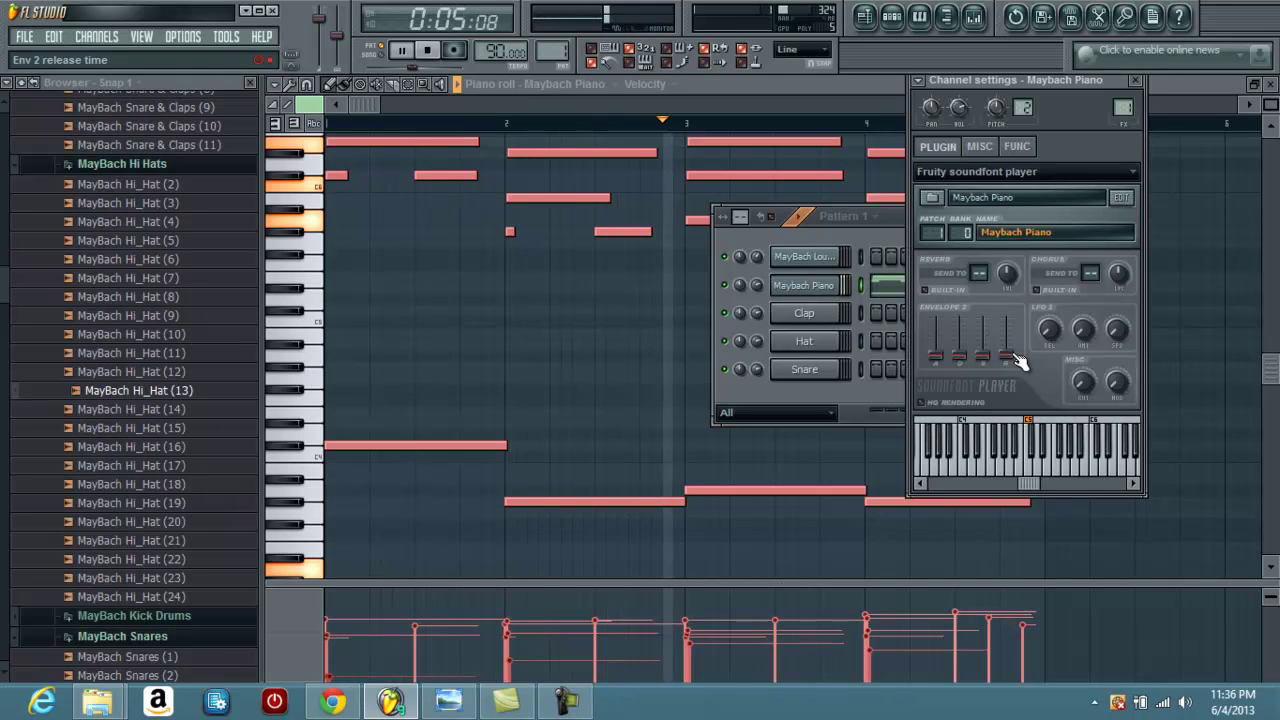
pyautogui.moveTo(1006, 353)
pyautogui.mouseDown()
pyautogui.moveTo(1014, 334)
pyautogui.moveTo(1015, 355)
pyautogui.mouseUp()
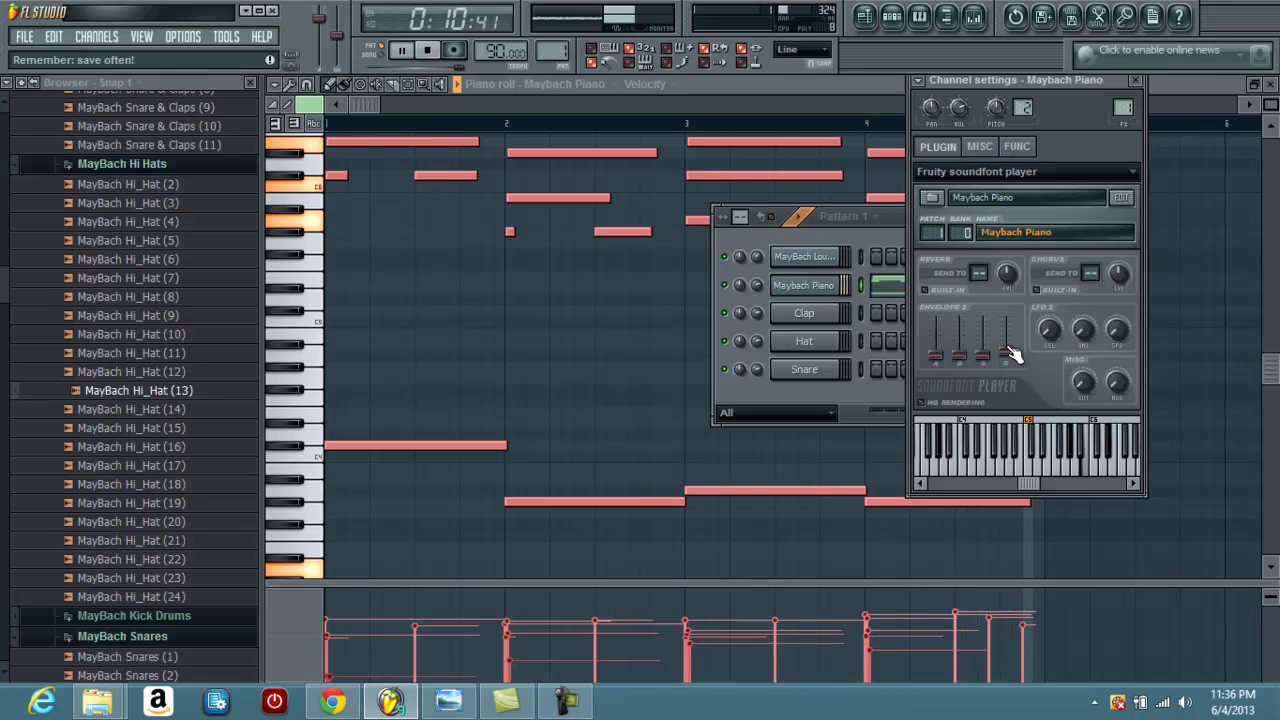
pyautogui.press('space')
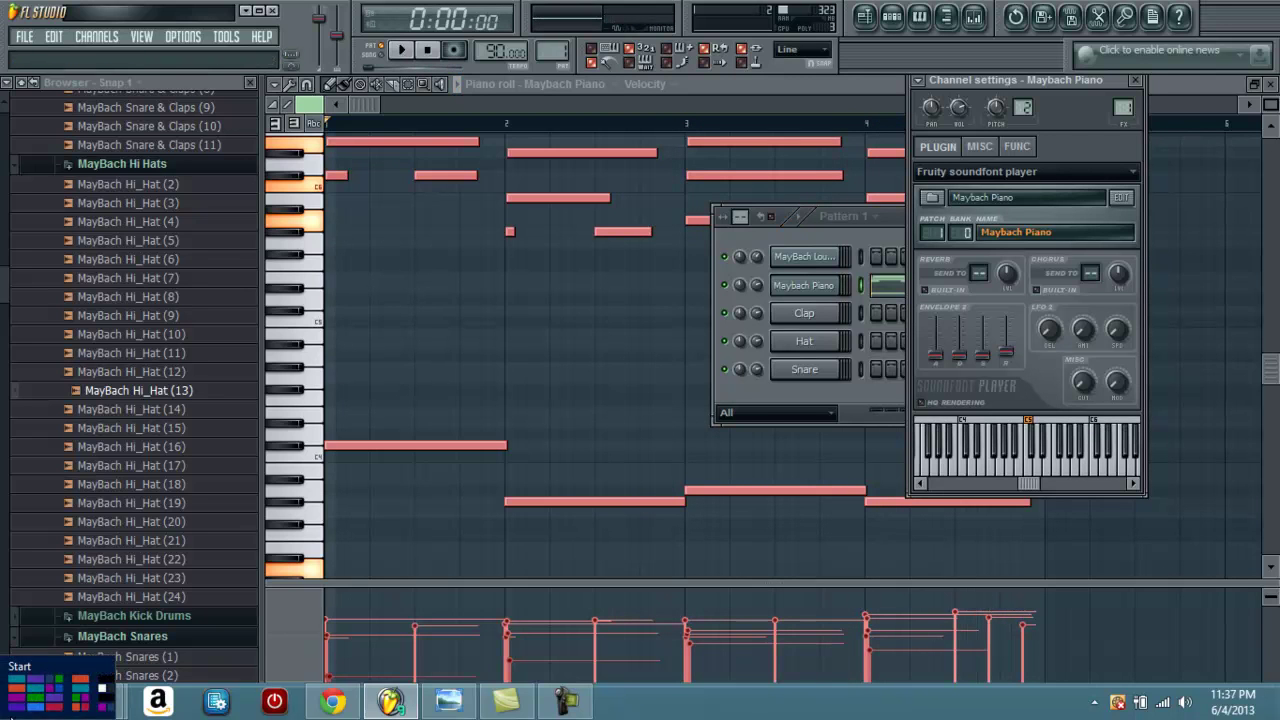
# Step: Load the MayBach Piano Mayham soundfont onto the piano channel and play the pattern with it
pyautogui.moveTo(97, 702)
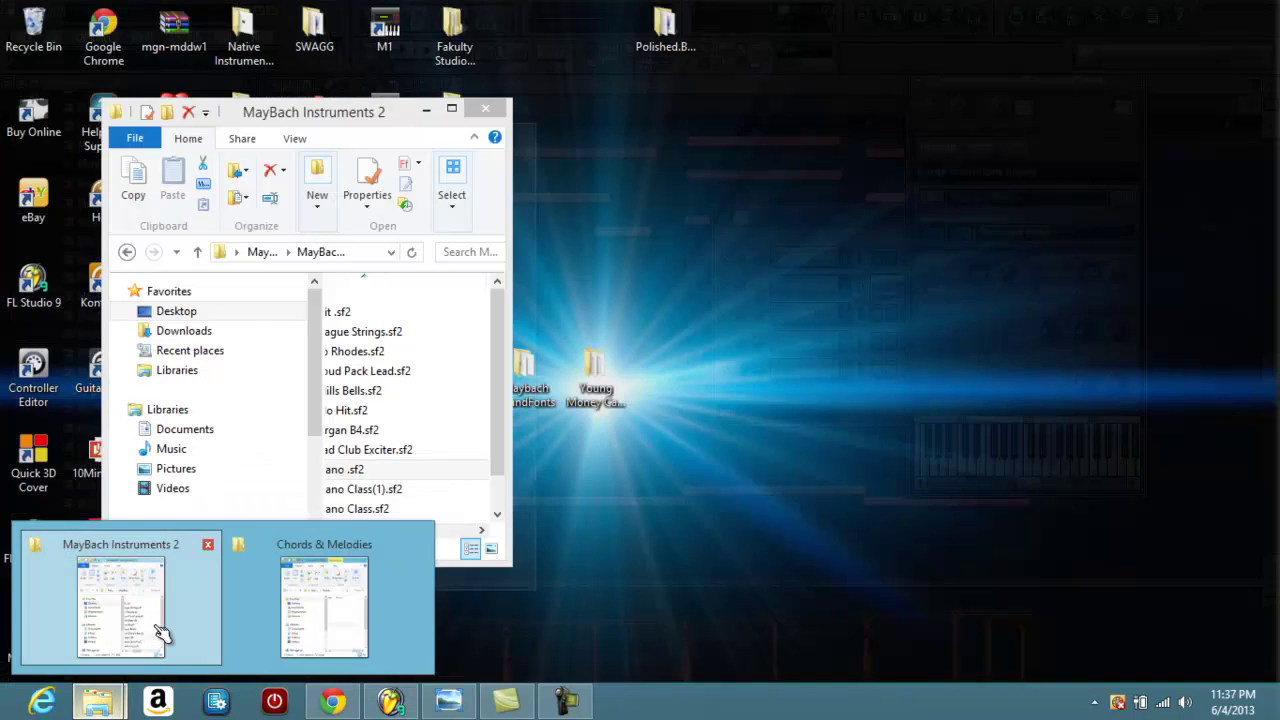
pyautogui.click(162, 638)
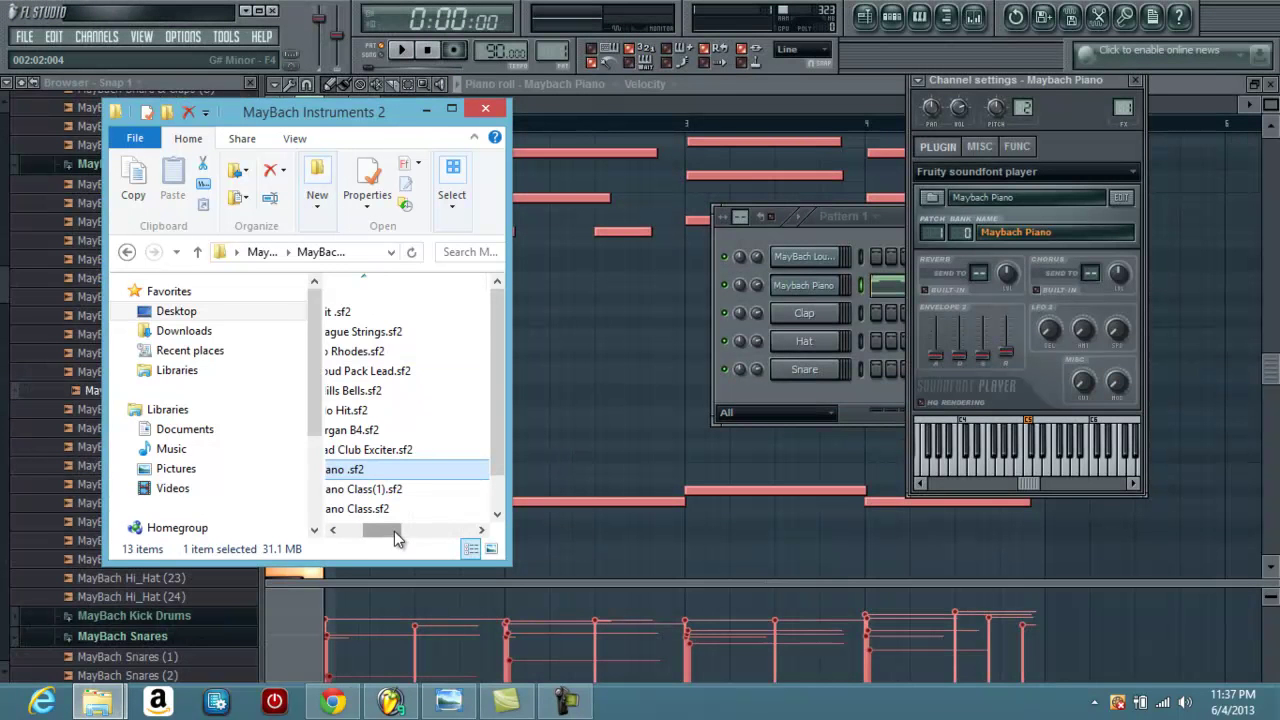
pyautogui.moveTo(395, 535); pyautogui.dragTo(812, 282)
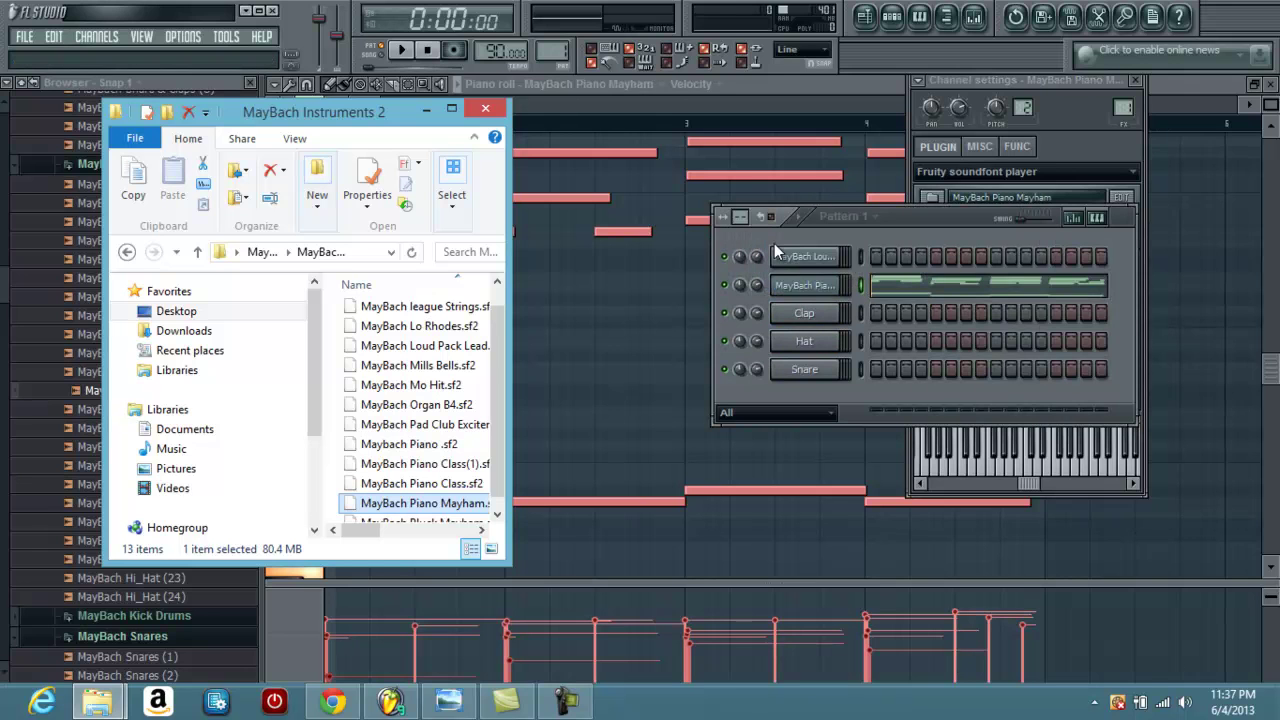
pyautogui.click(403, 51)
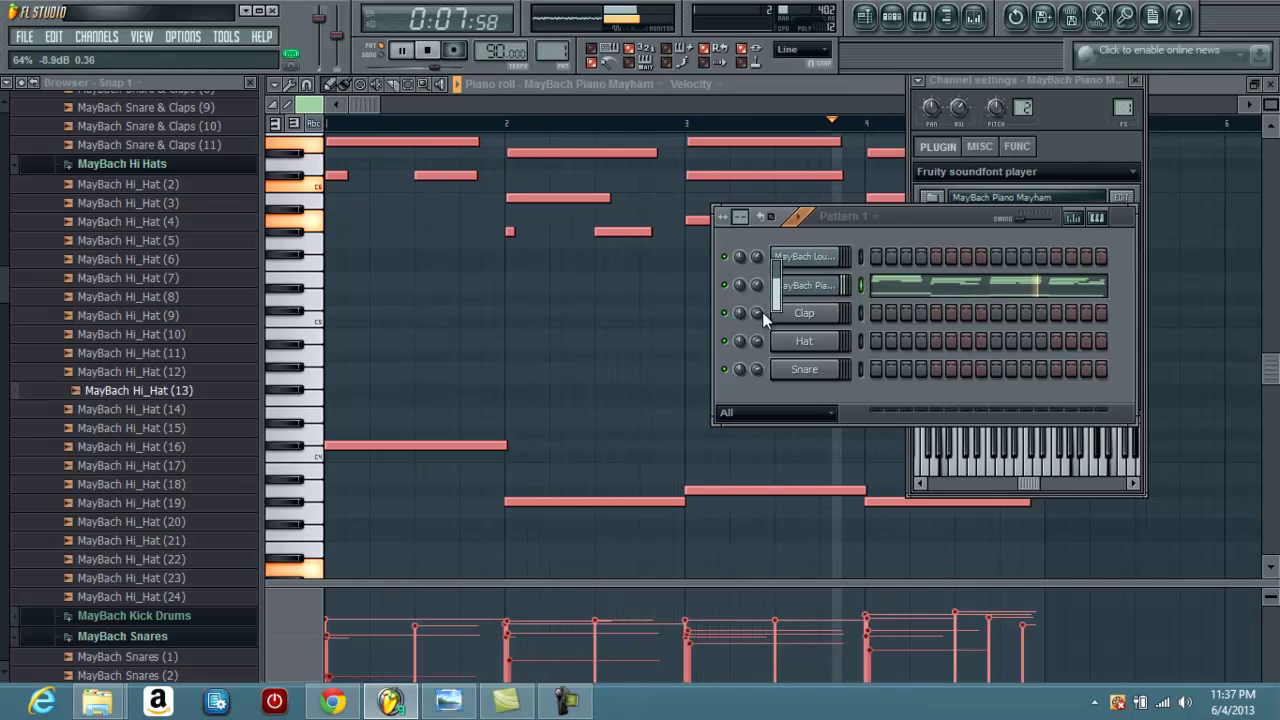
# Step: Apply the Strum tool to the piano roll notes with its offered settings and listen before stopping playback
pyautogui.press('super+c')
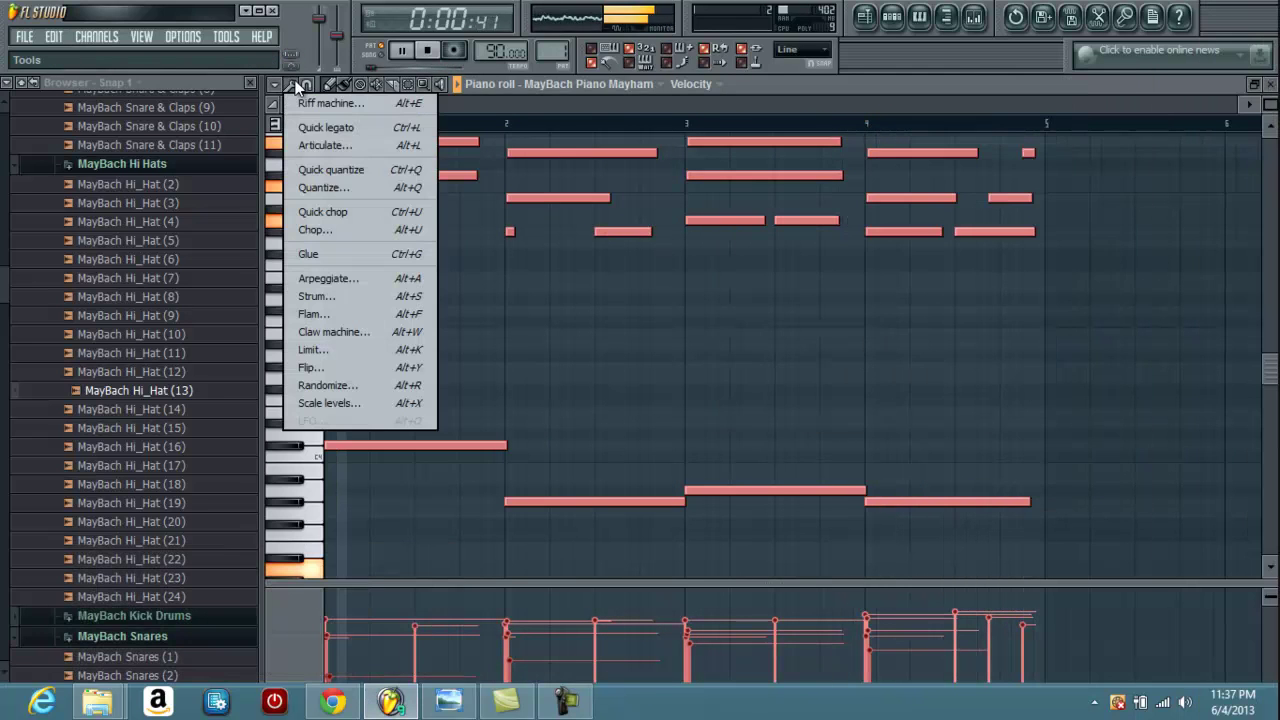
pyautogui.click(289, 84)
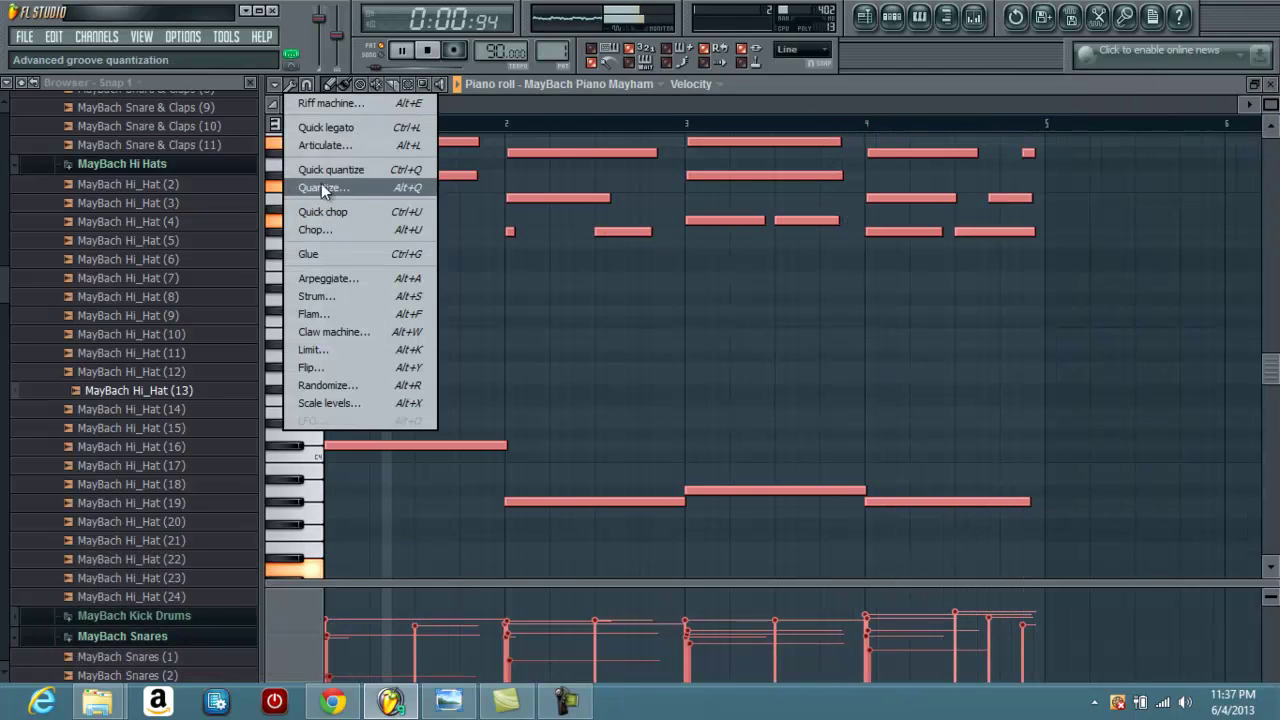
pyautogui.click(331, 298)
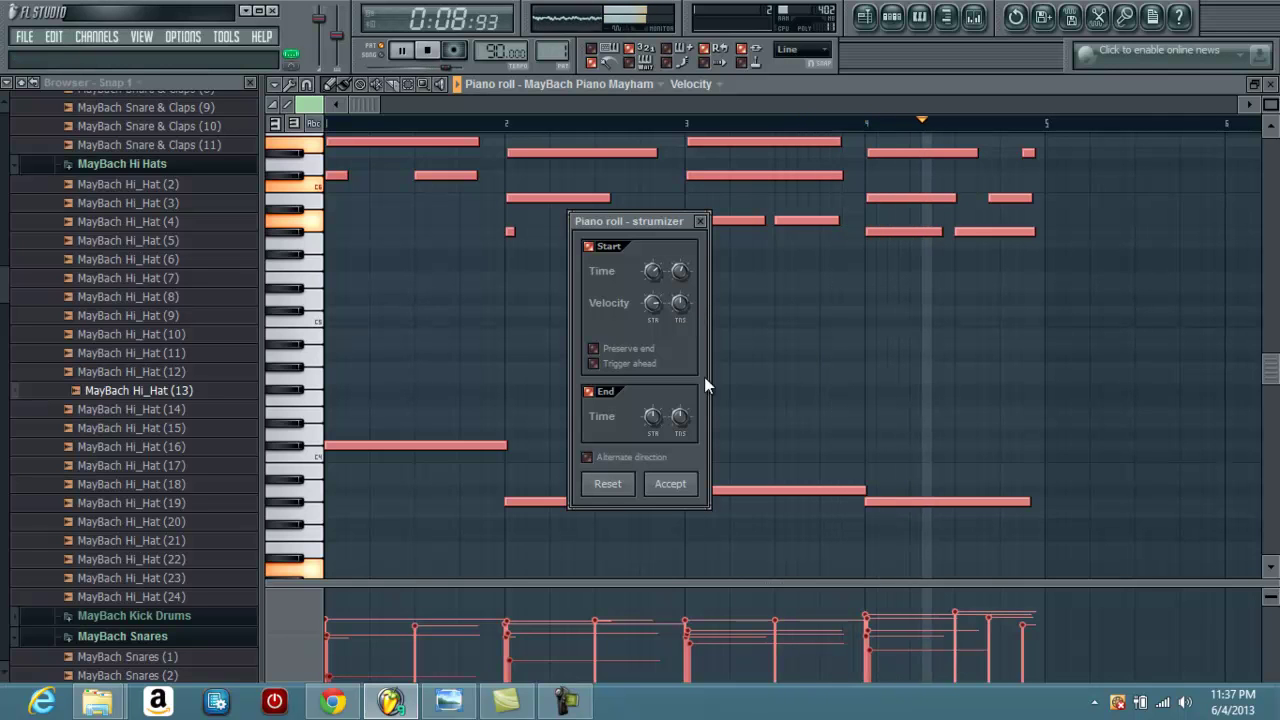
pyautogui.click(670, 484)
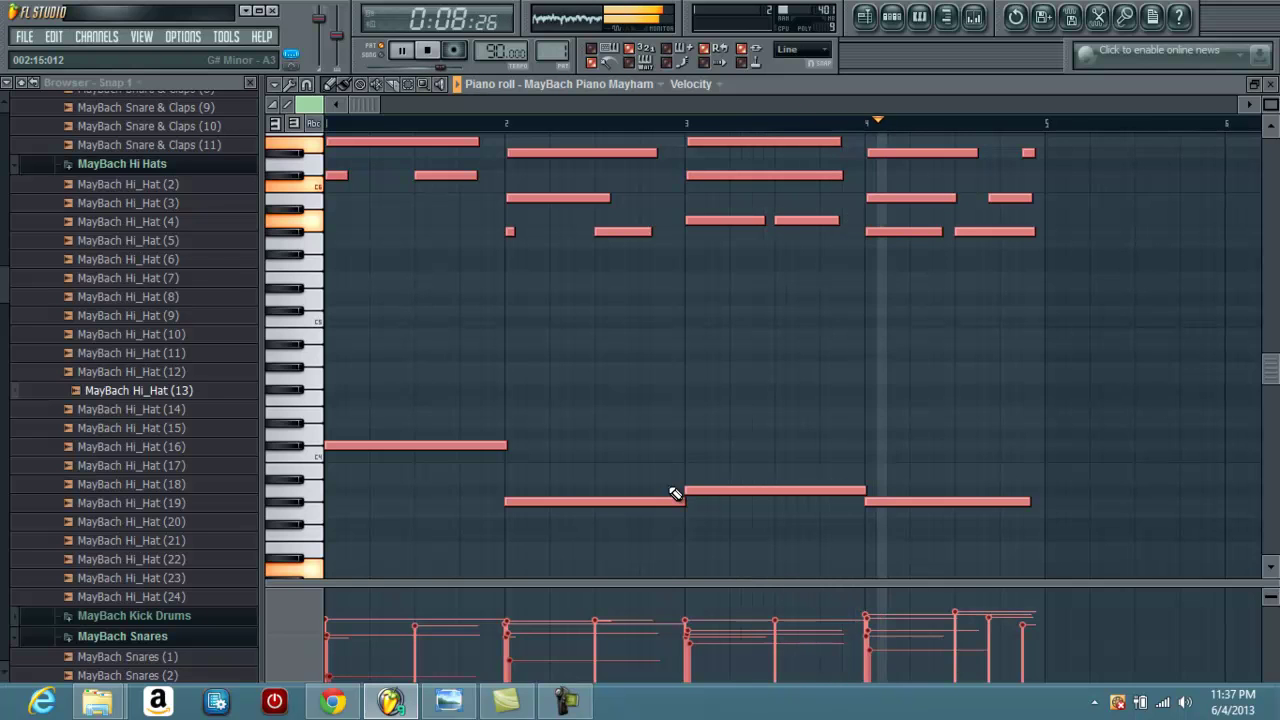
pyautogui.press('space')
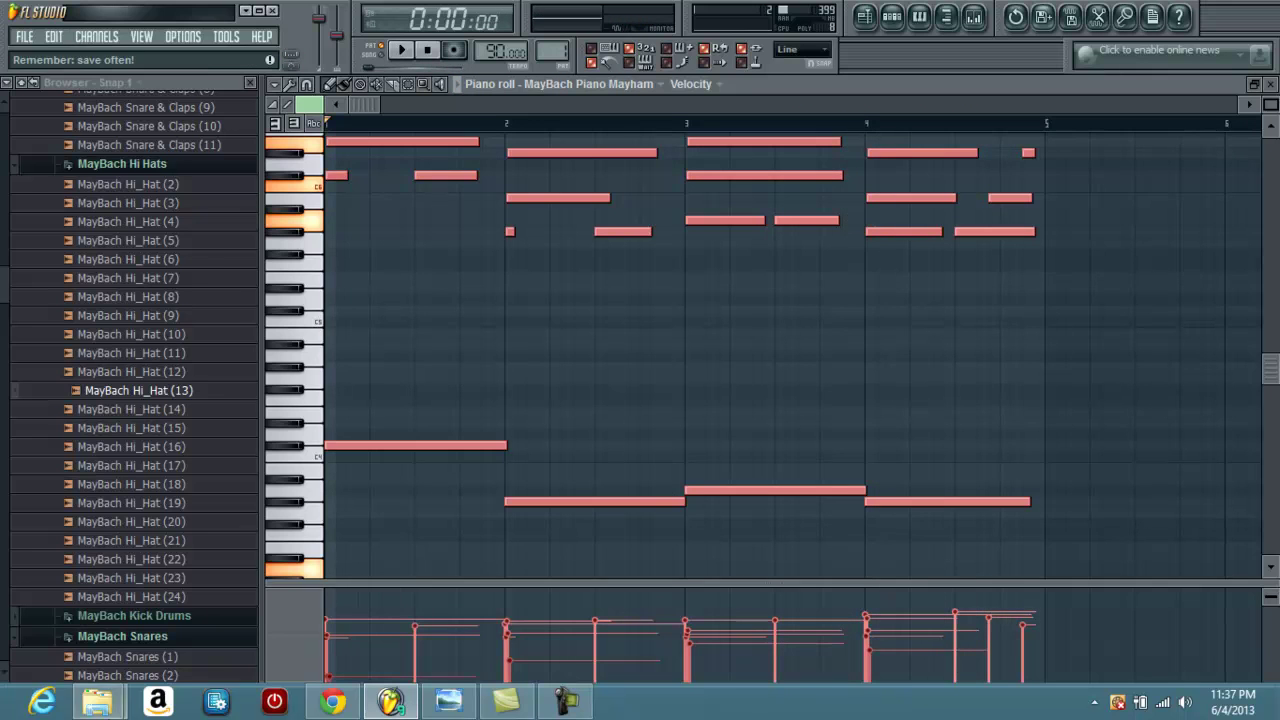
# Step: Import the seventh Chord Progression MIDI file from the Chords & Melodies folder into the piano roll, accepting the import options
pyautogui.moveTo(98, 702)
pyautogui.click(267, 621)
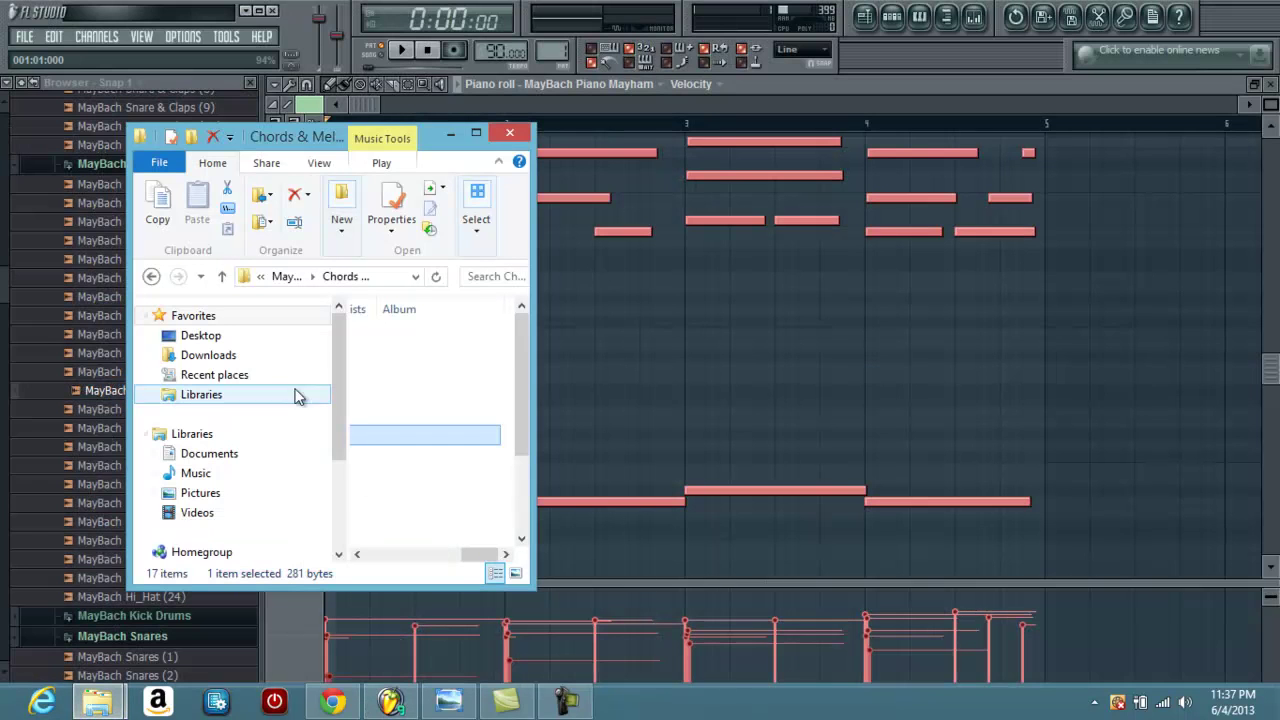
pyautogui.click(491, 556)
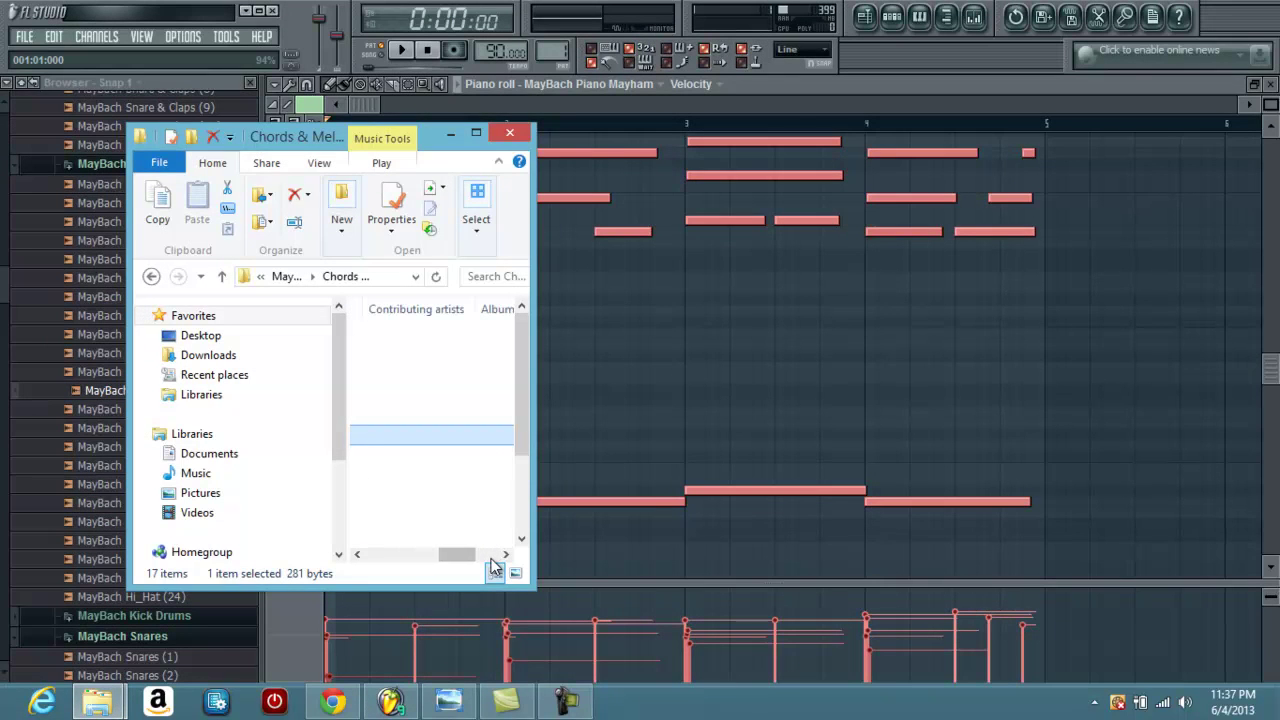
pyautogui.click(357, 553)
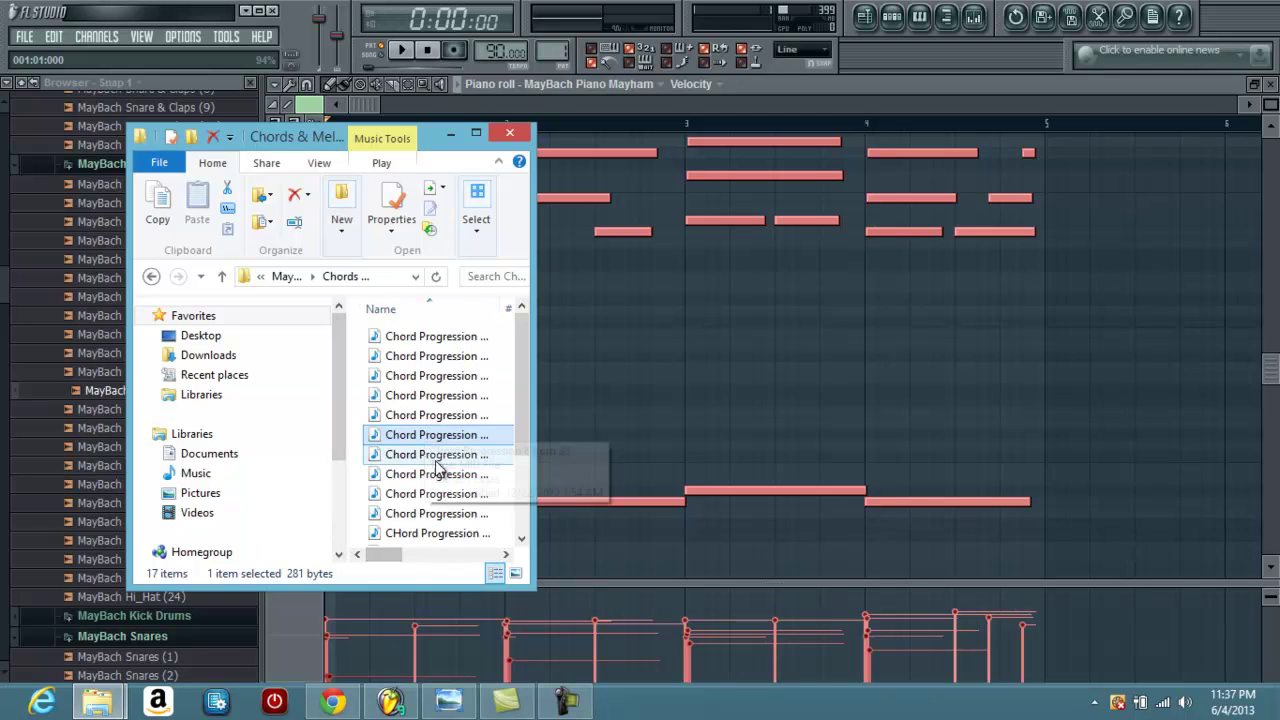
pyautogui.moveTo(516, 472); pyautogui.dragTo(673, 420)
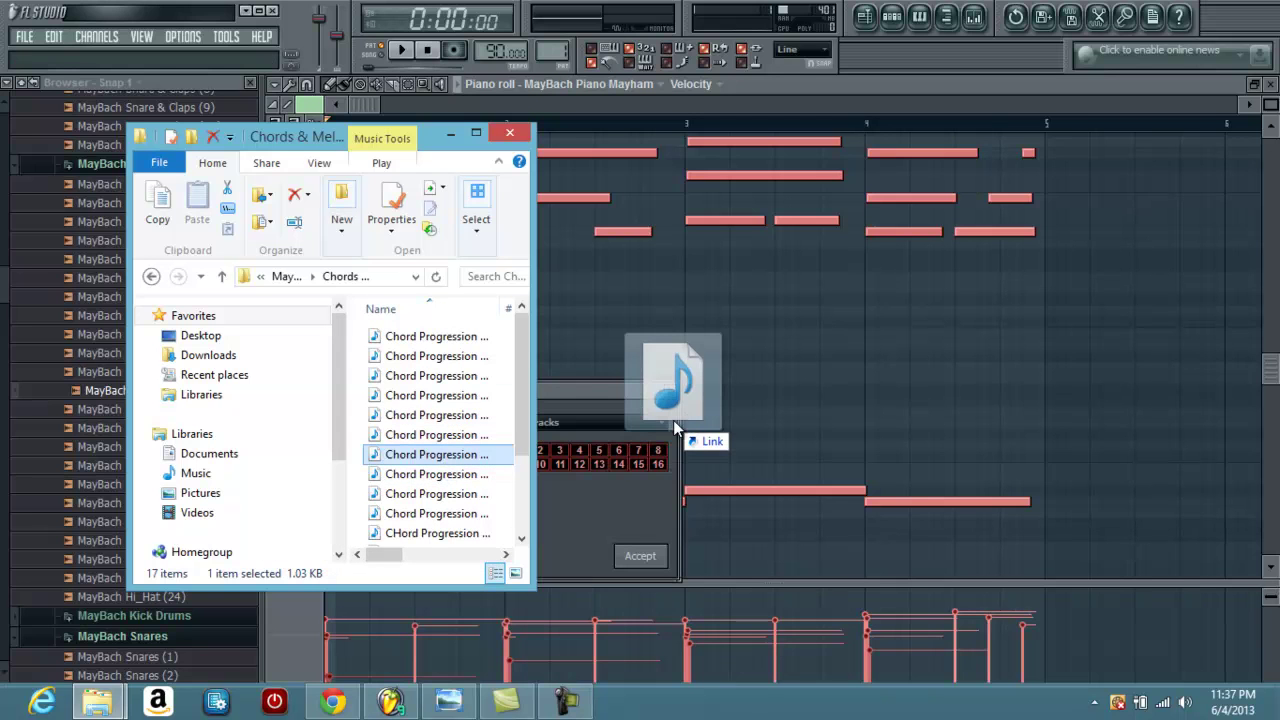
pyautogui.click(652, 556)
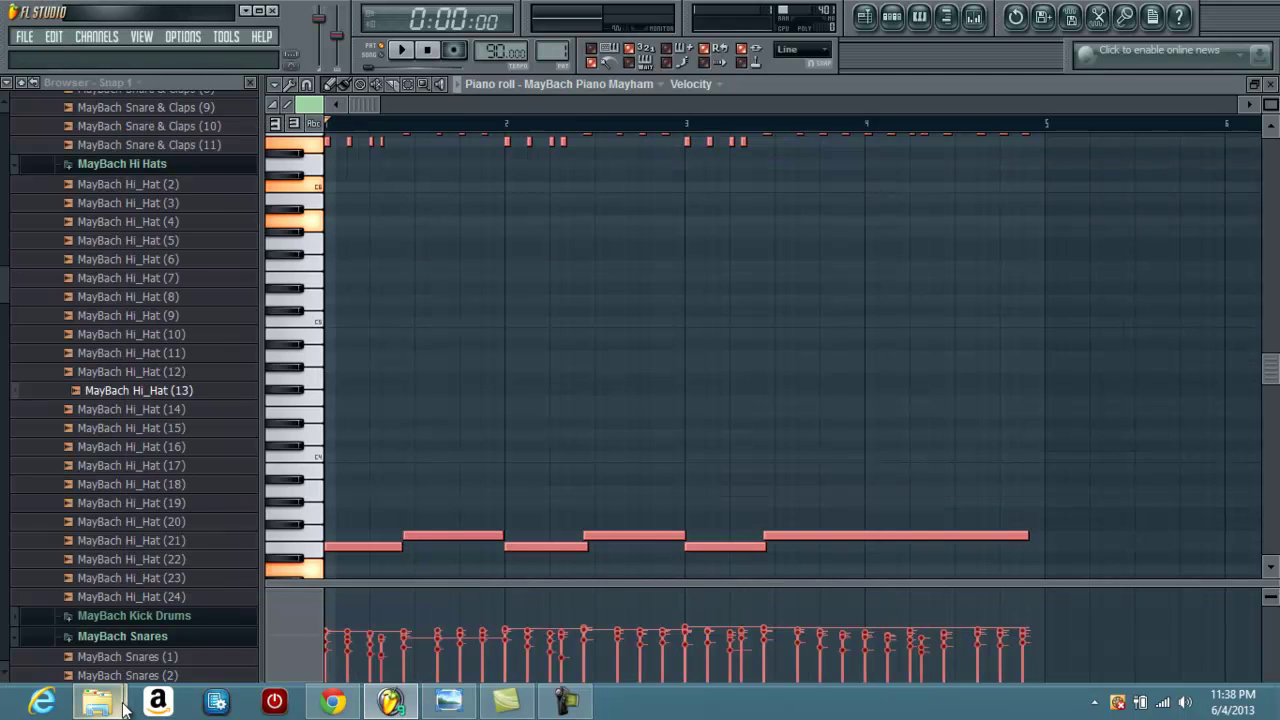
# Step: Load the MayBach Pad Club Exciter soundfont onto the channel and play the chord progression with it
pyautogui.moveTo(123, 706)
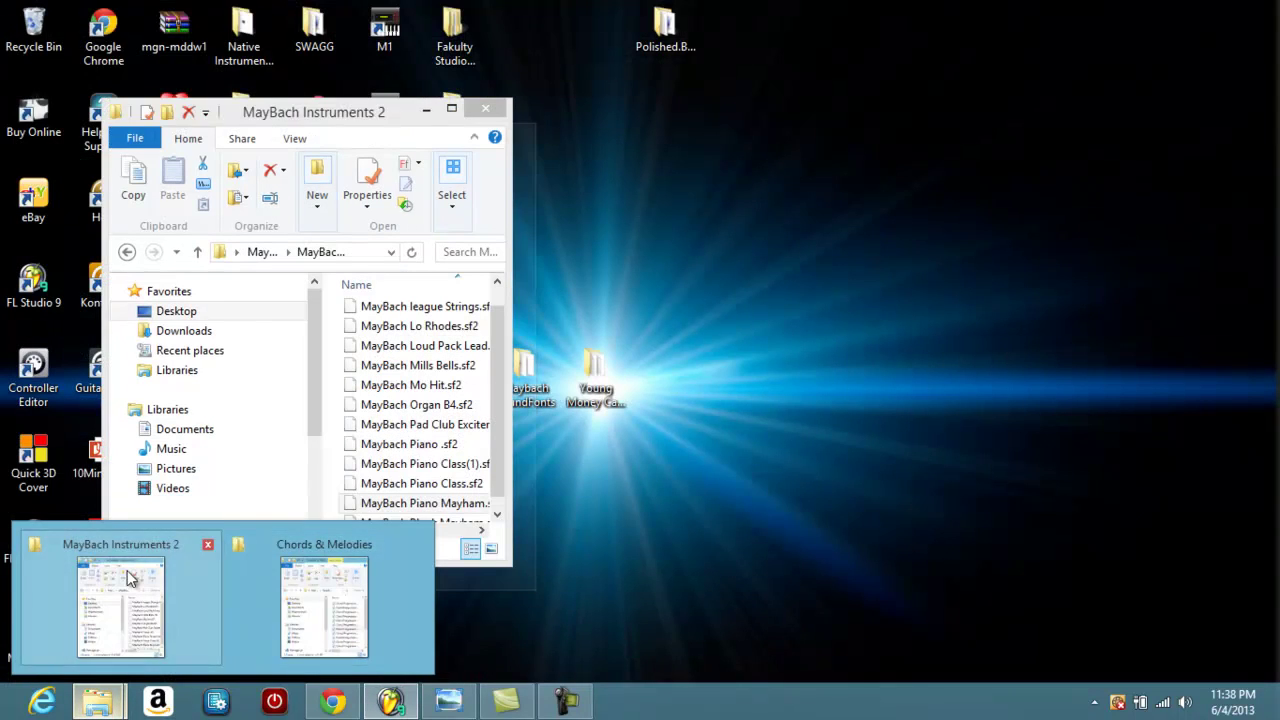
pyautogui.click(127, 570)
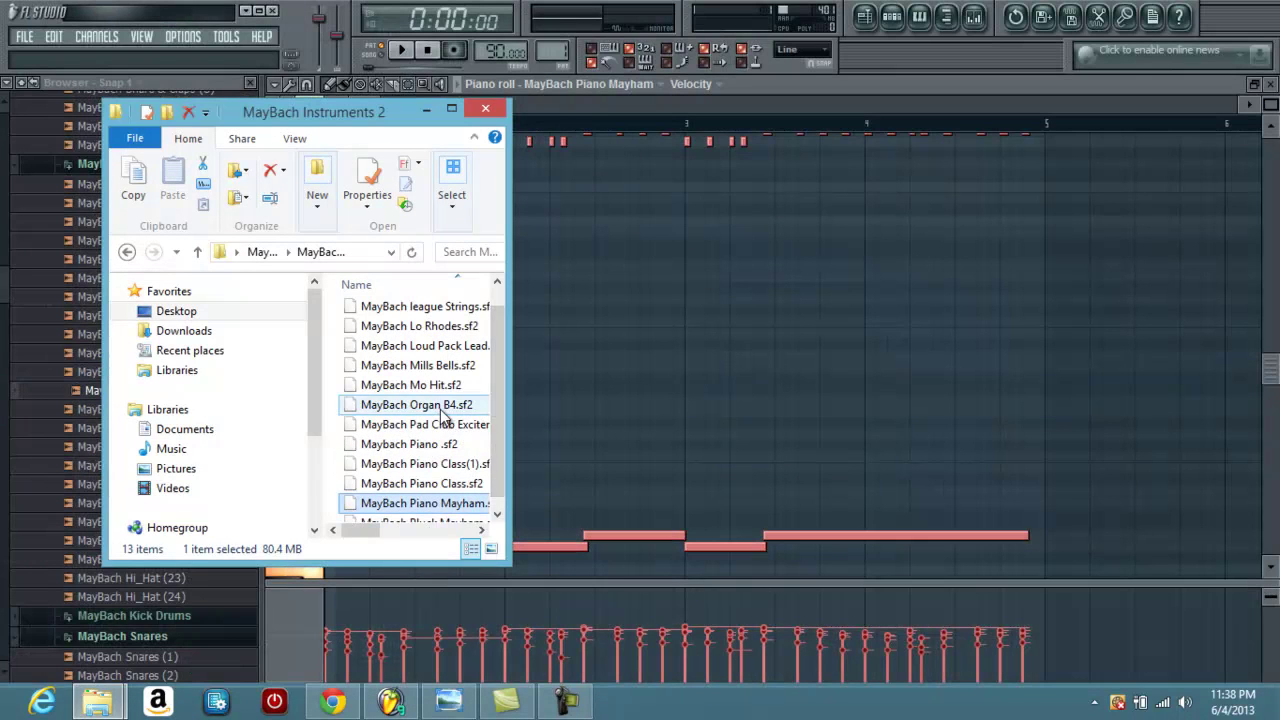
pyautogui.moveTo(443, 426); pyautogui.dragTo(700, 358)
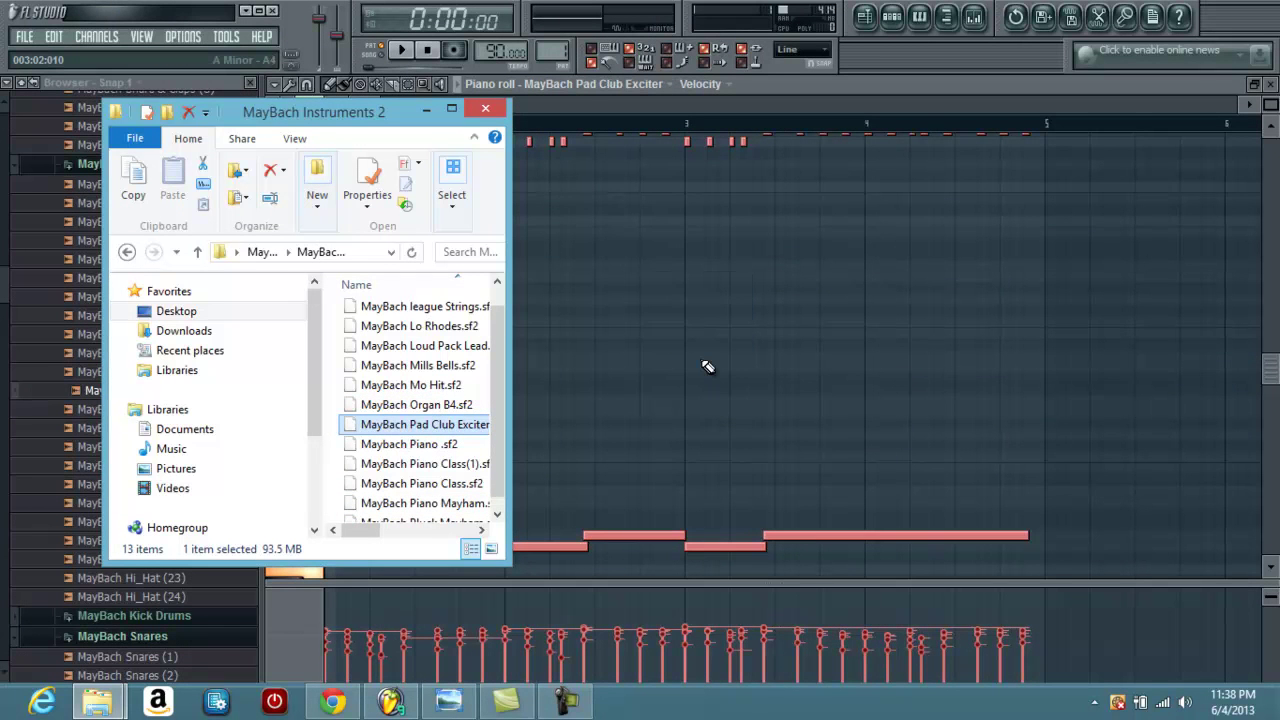
pyautogui.hotkey('alt', 'Tab')
pyautogui.press('space')
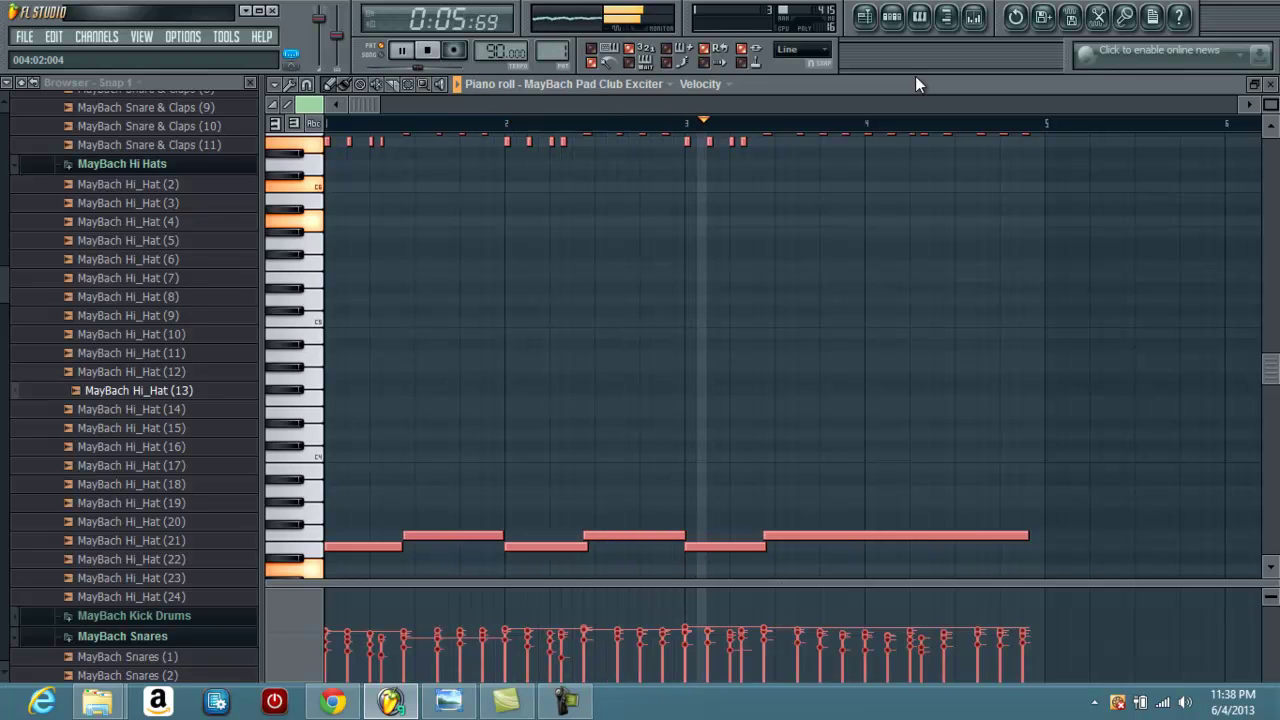
# Step: Import the Chord Progression 8 bpm 88 MIDI file from the Chords & Melodies folder onto the MayBach Pad Club Exciter channel, accepting the import options
pyautogui.click(898, 20)
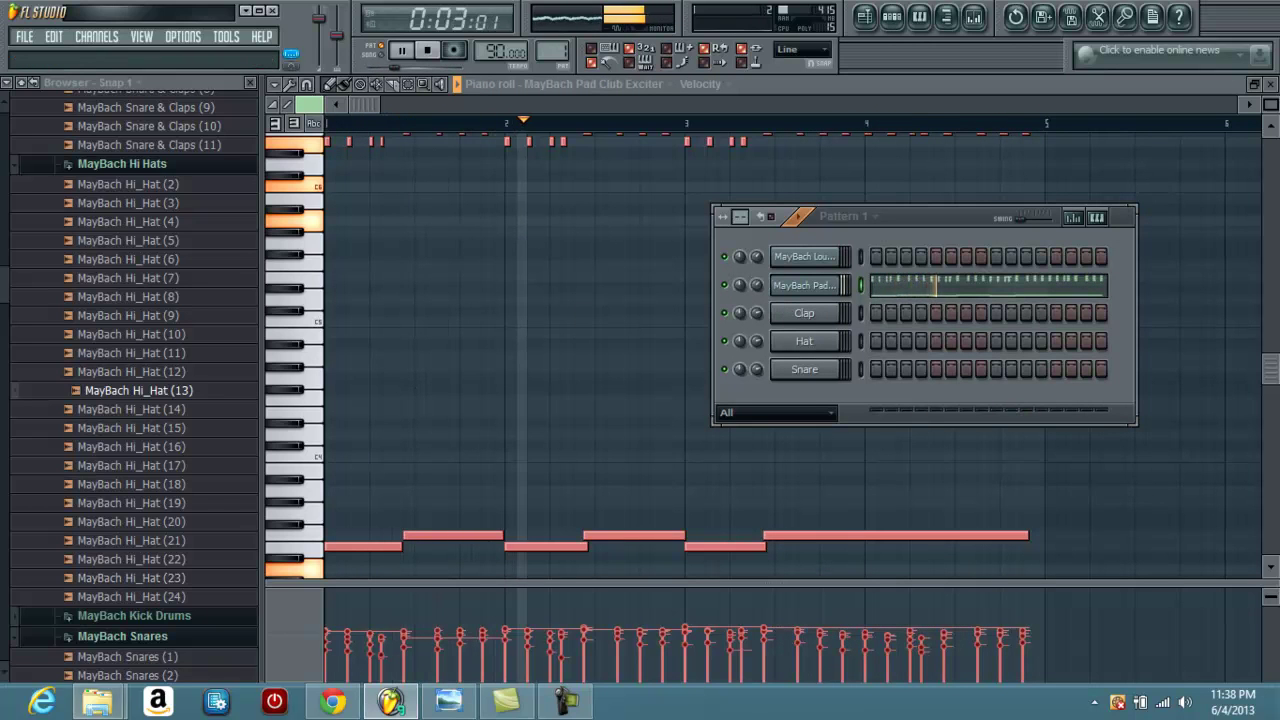
pyautogui.moveTo(96, 703)
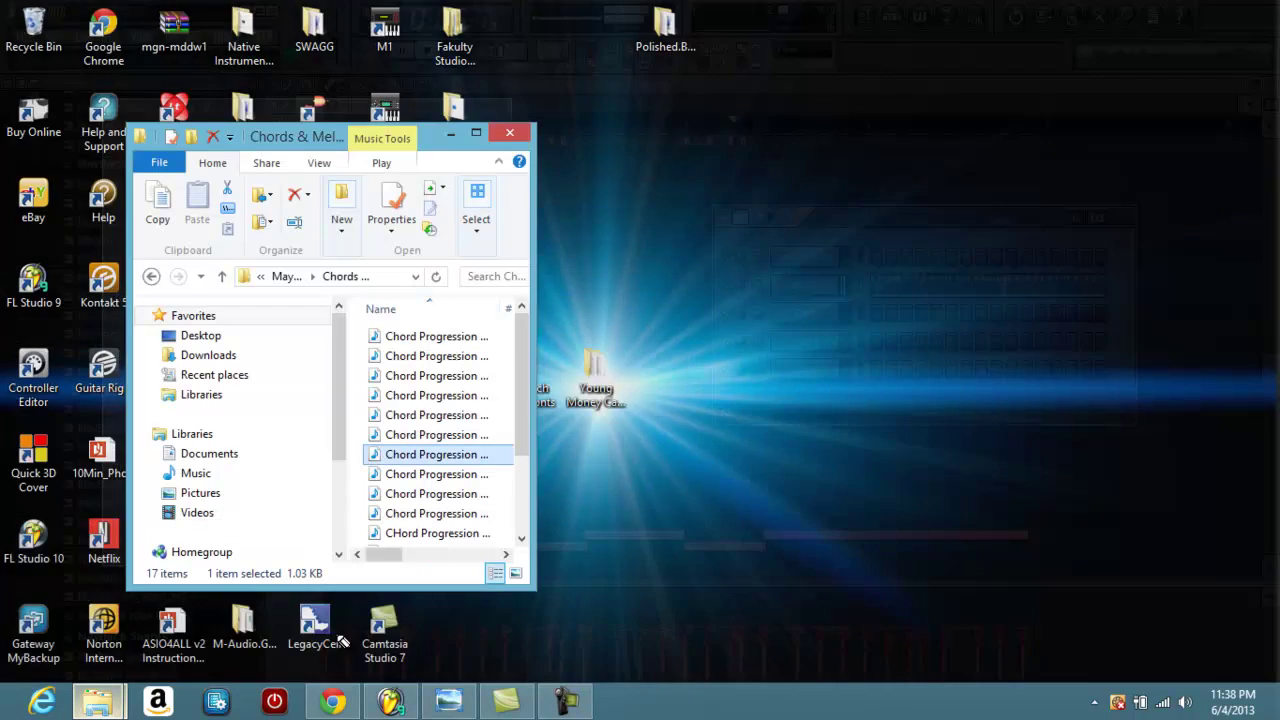
pyautogui.click(338, 641)
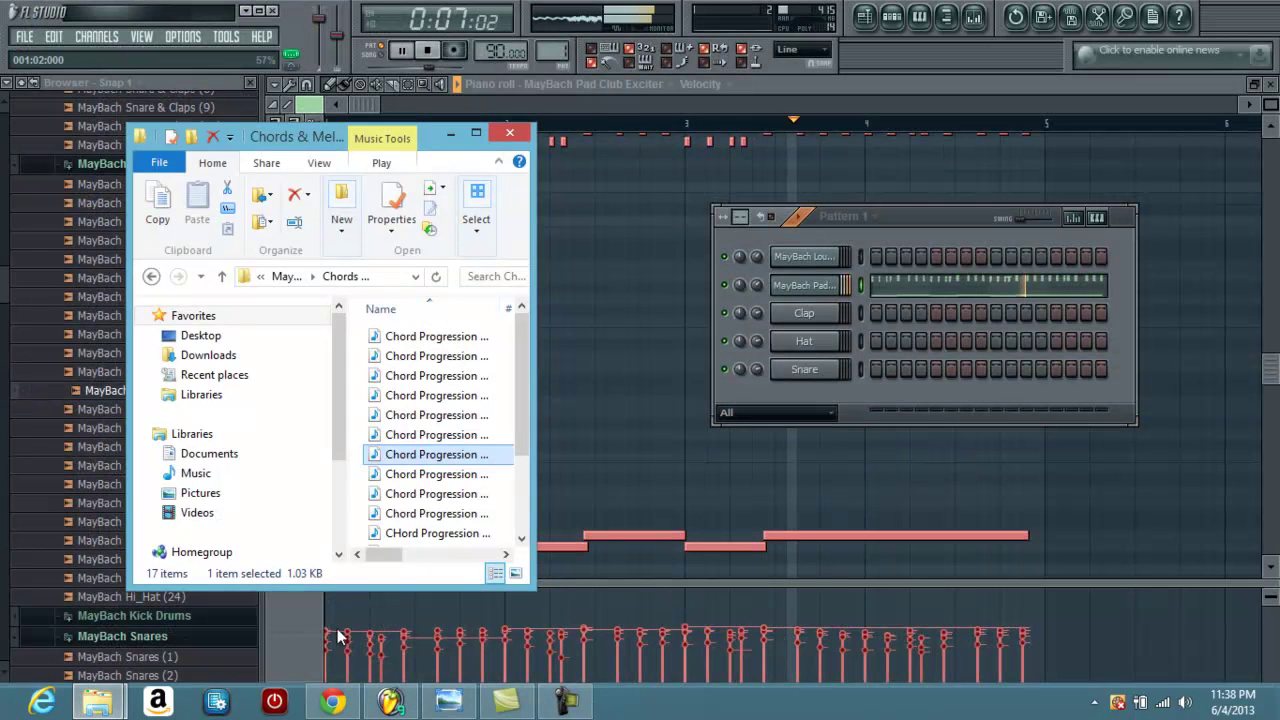
pyautogui.moveTo(436, 479); pyautogui.dragTo(789, 287)
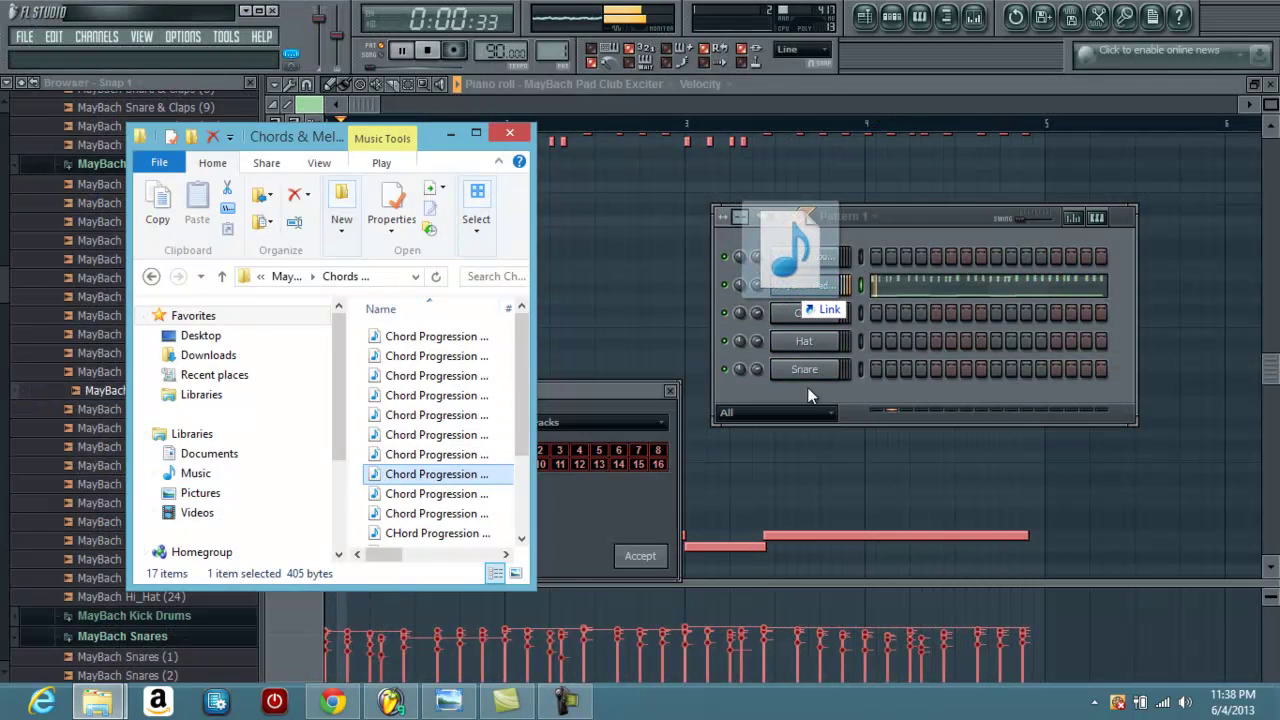
pyautogui.click(639, 557)
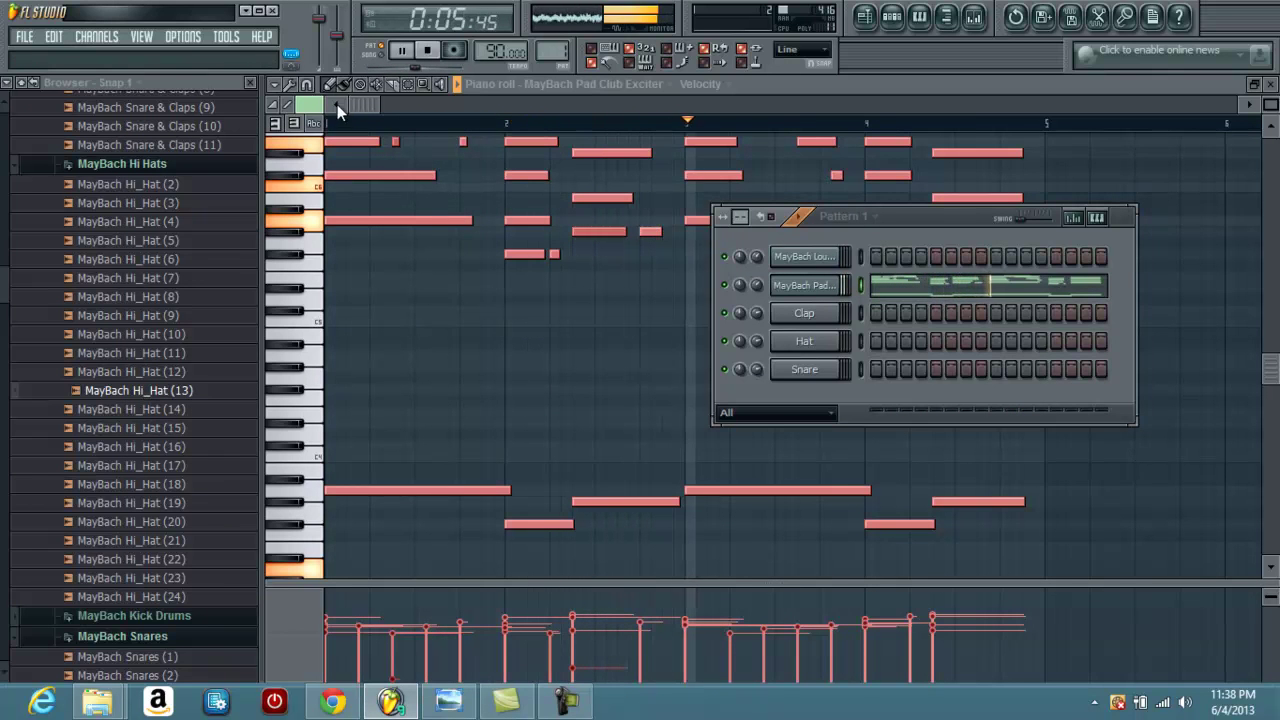
# Step: Apply the Strum tool with its offered settings to the Chord Progression 8 notes in the piano roll
pyautogui.click(307, 85)
pyautogui.click(290, 84)
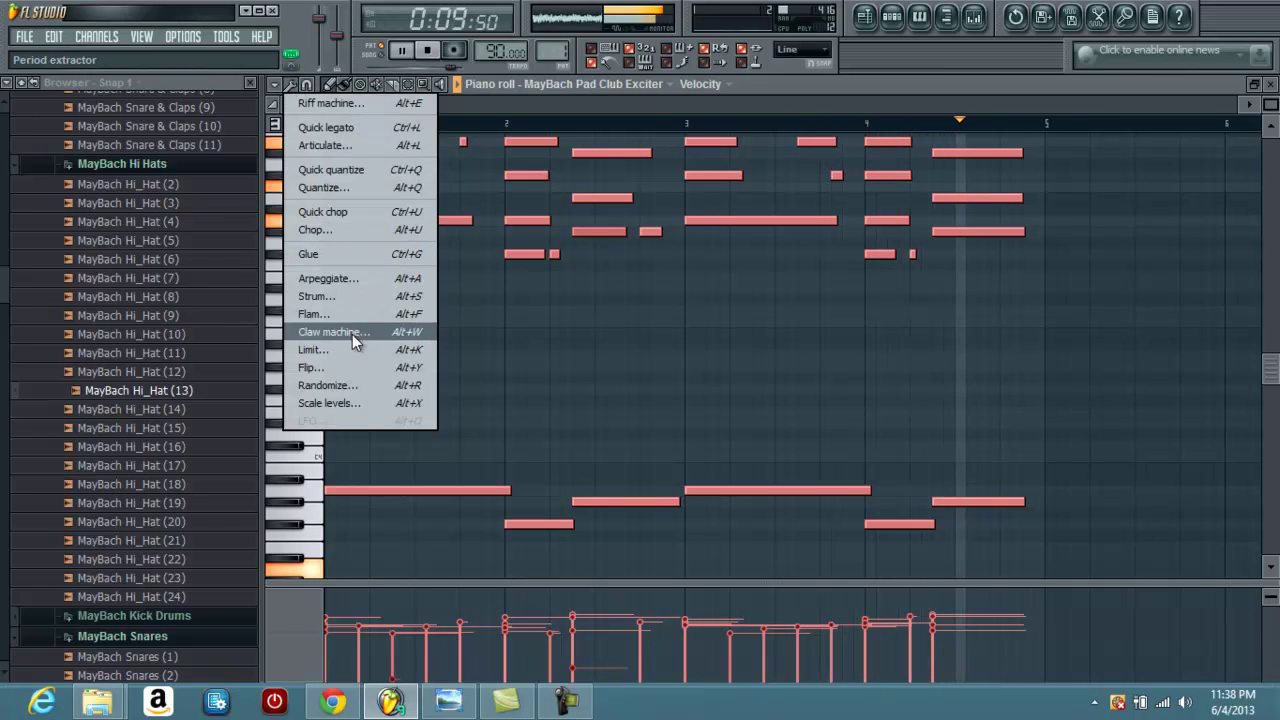
pyautogui.click(347, 297)
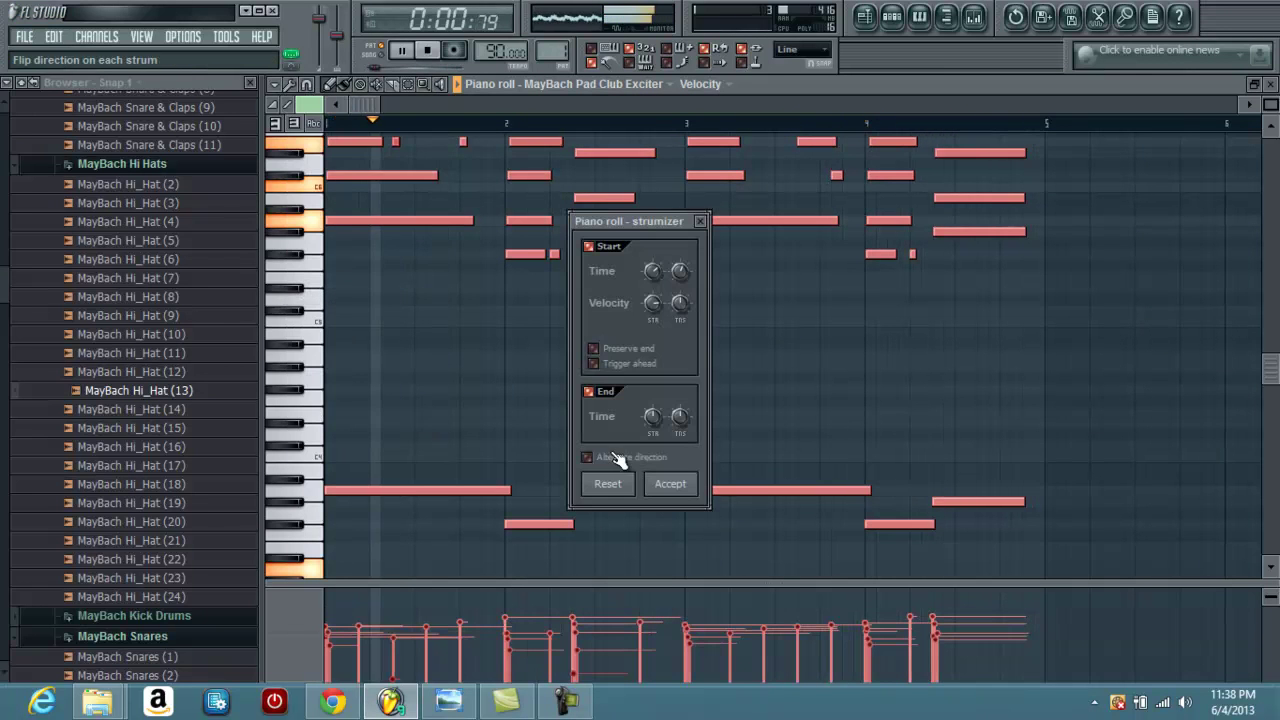
pyautogui.click(681, 492)
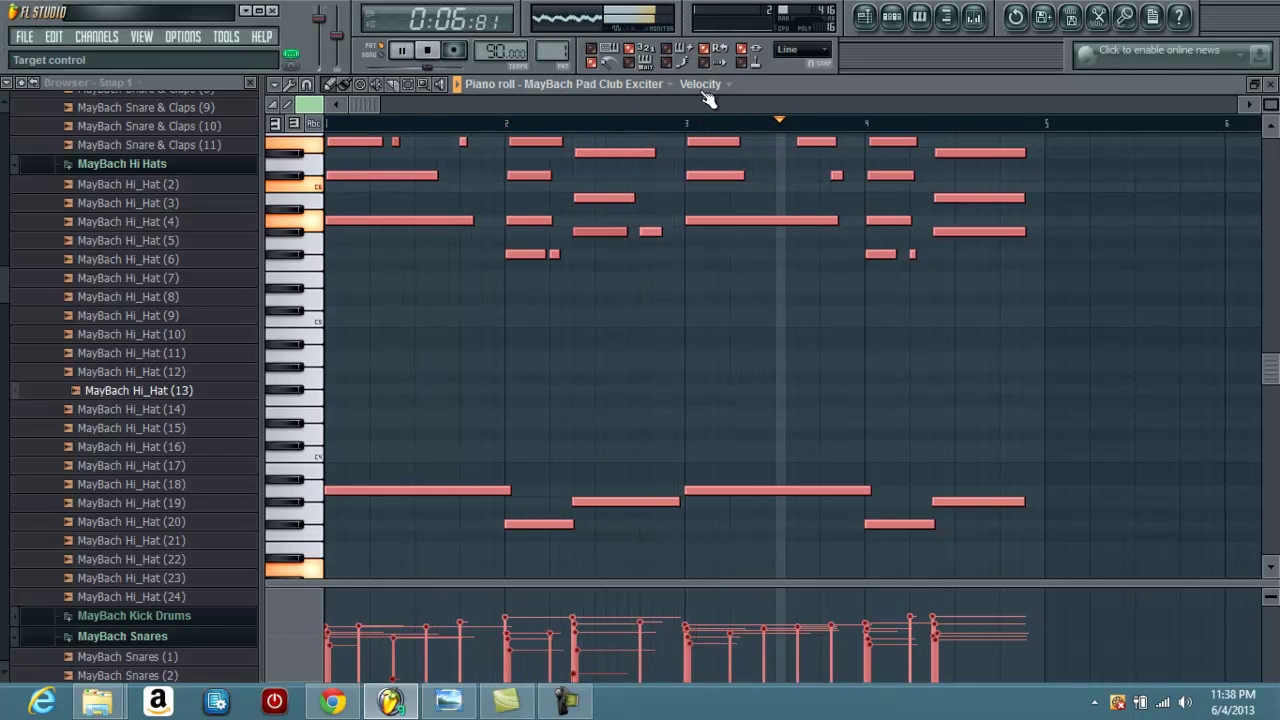
# Step: Import the Chord Progression 9 bpm 88 MIDI file onto the MayBach Pad Club Exciter channel with the offered options and play it
pyautogui.press('F6')
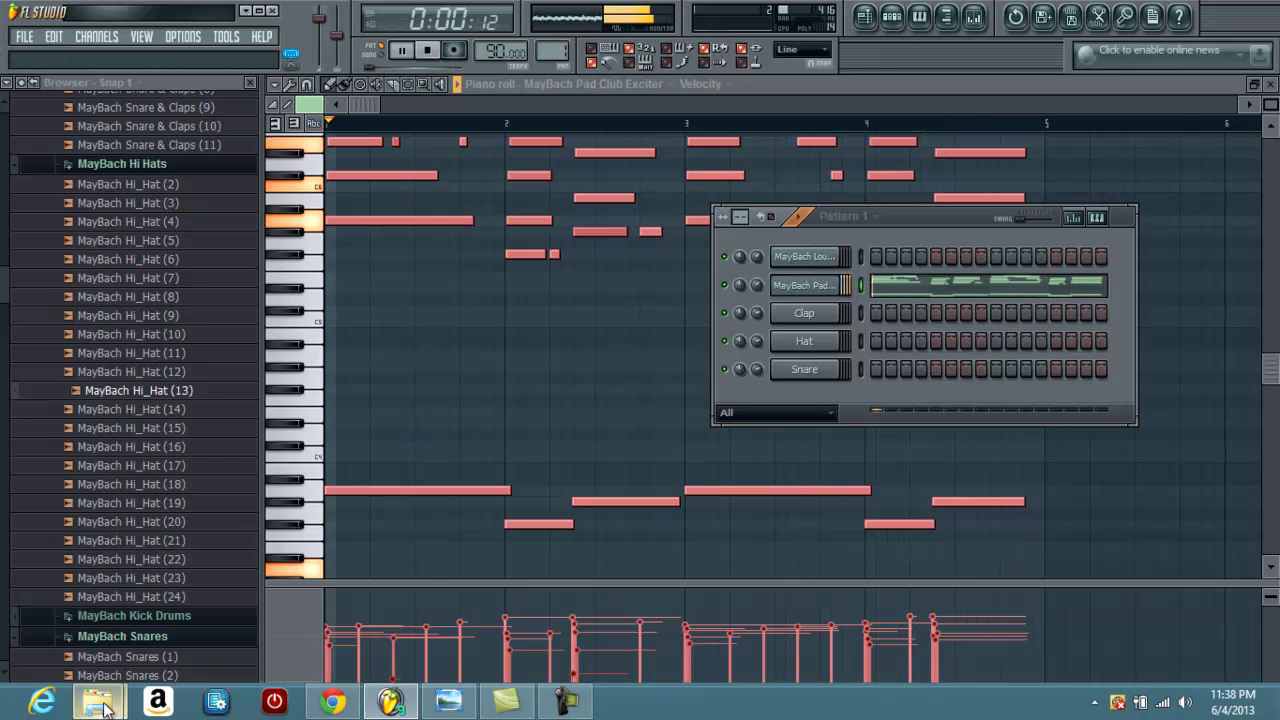
pyautogui.moveTo(105, 706)
pyautogui.click(310, 605)
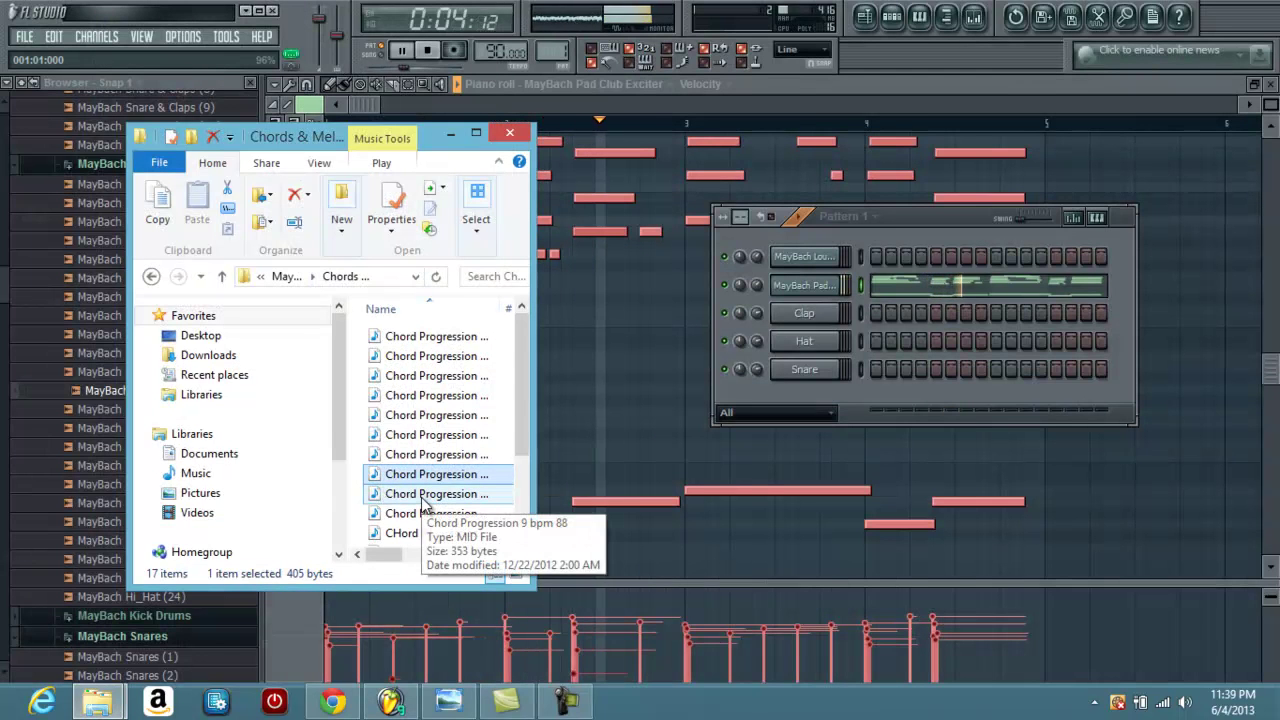
pyautogui.click(430, 51)
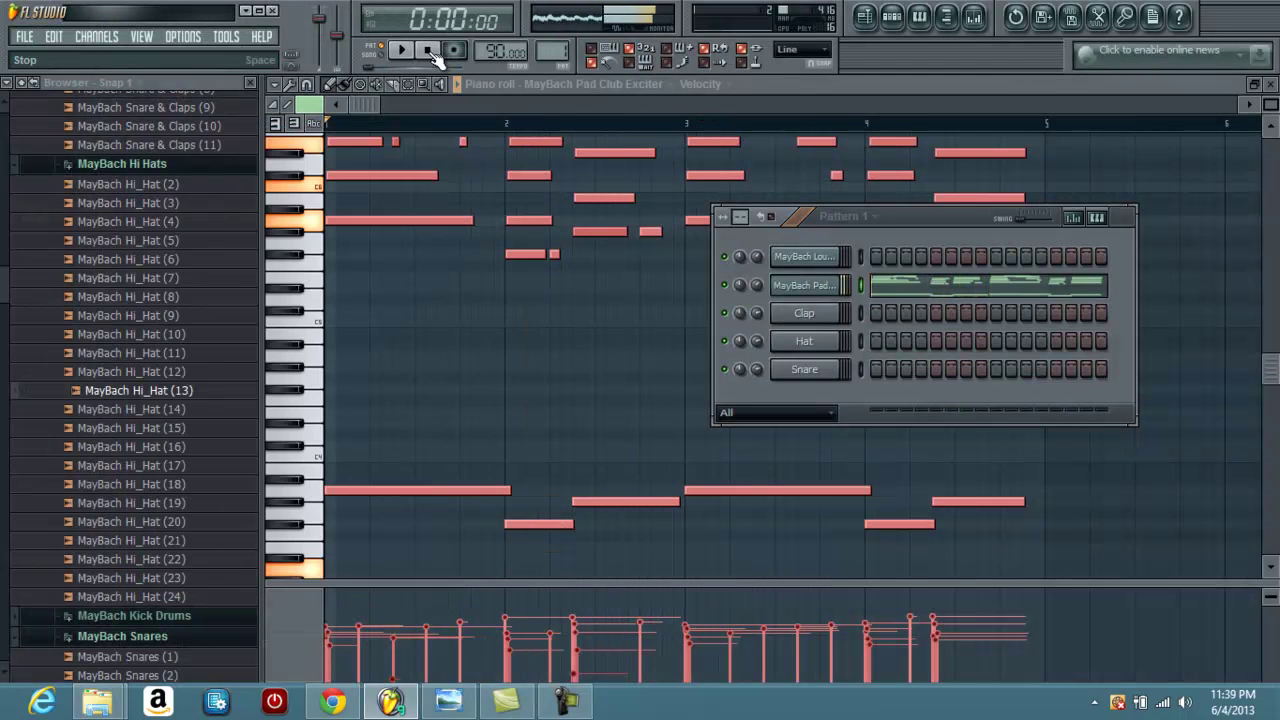
pyautogui.moveTo(128, 708)
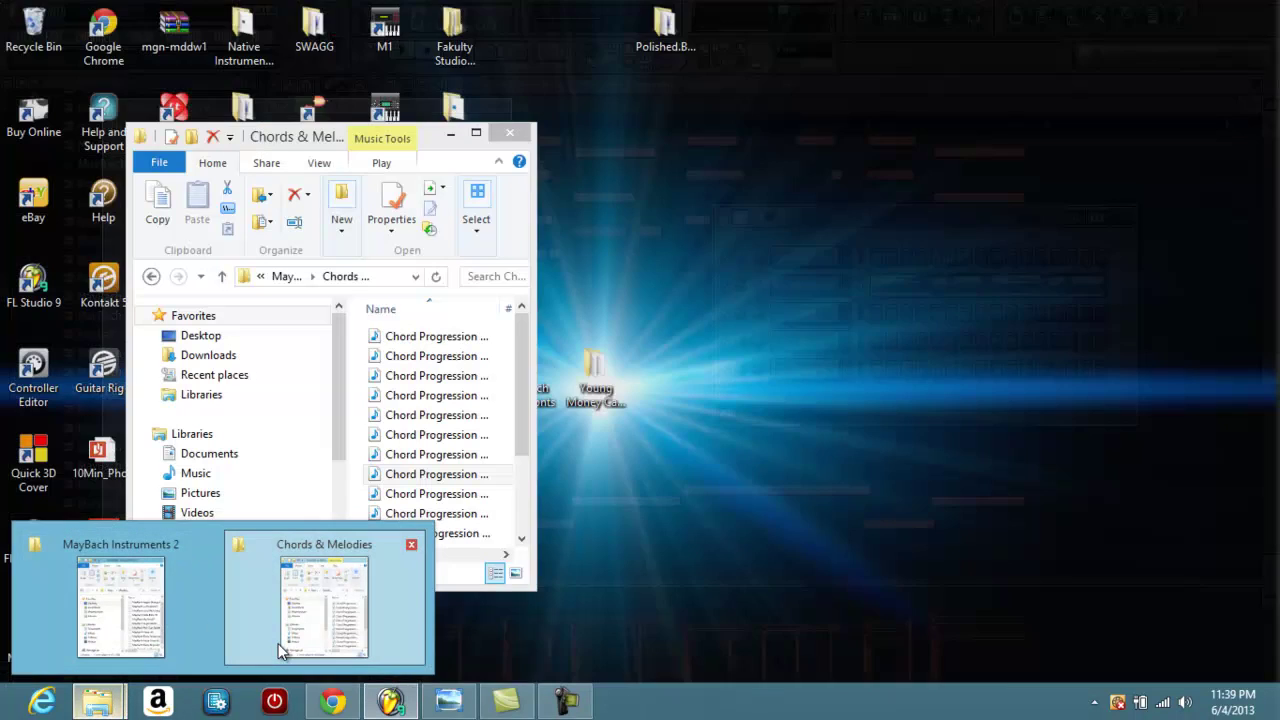
pyautogui.click(300, 615)
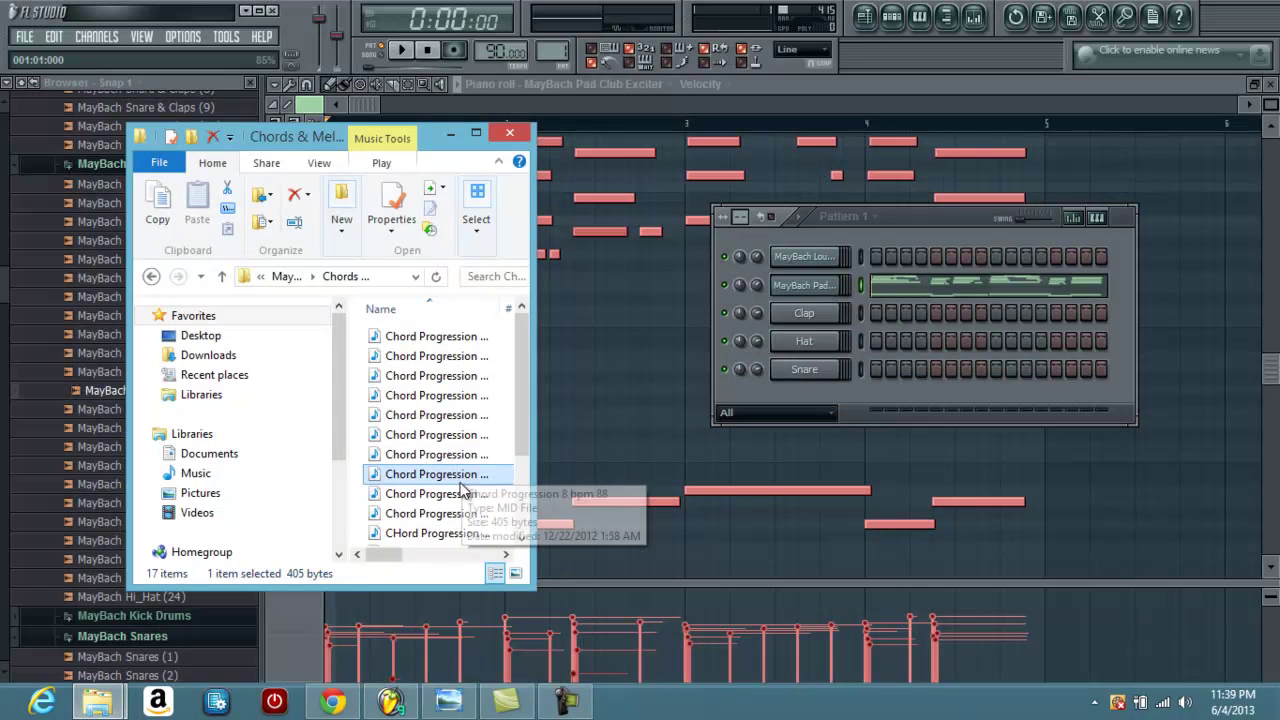
pyautogui.moveTo(810, 249); pyautogui.dragTo(815, 285)
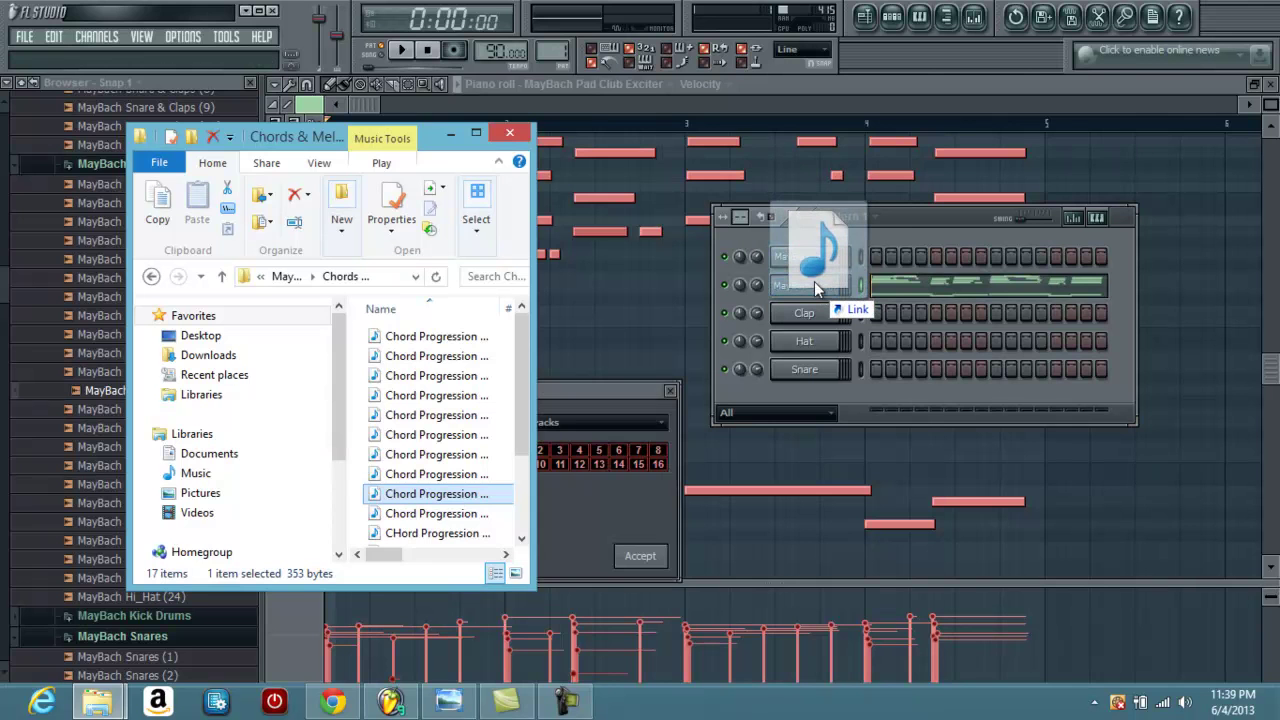
pyautogui.click(645, 566)
pyautogui.press('space')
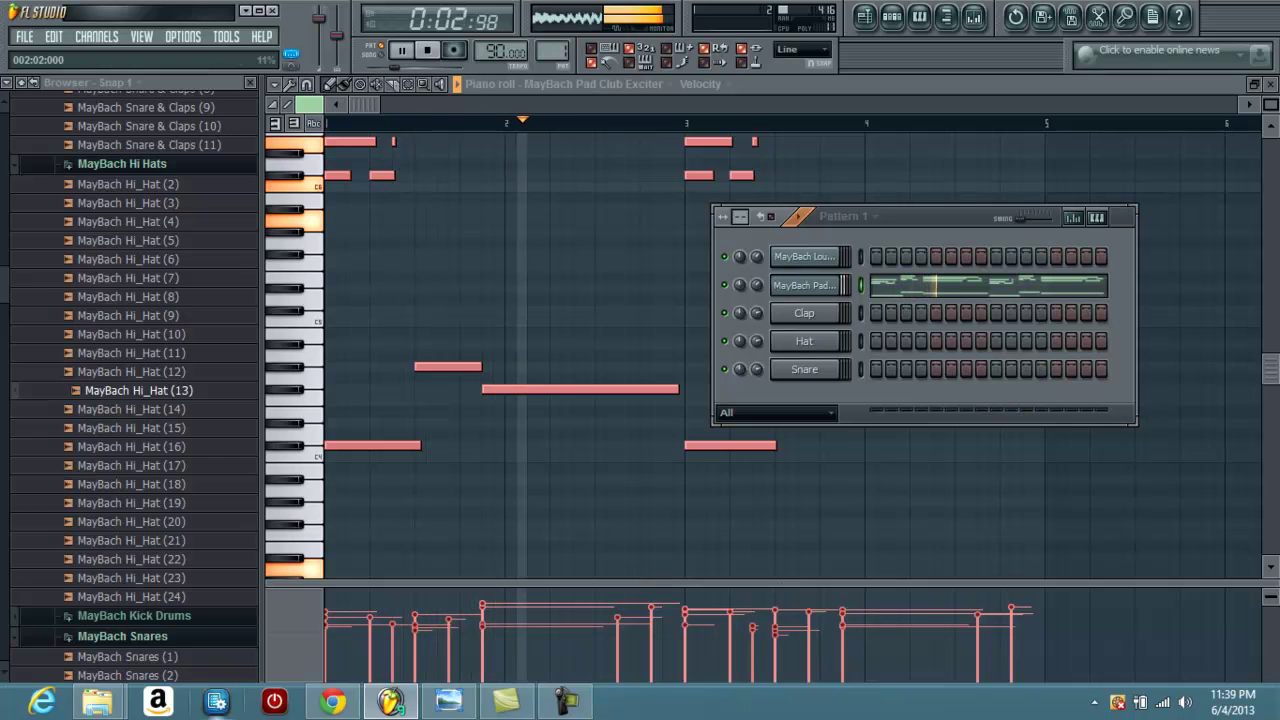
# Step: Load the Maybach Piano soundfont from the MayBach Instruments 2 folder onto the pad channel, keeping the progression playing, and return to the piano roll
pyautogui.moveTo(115, 706)
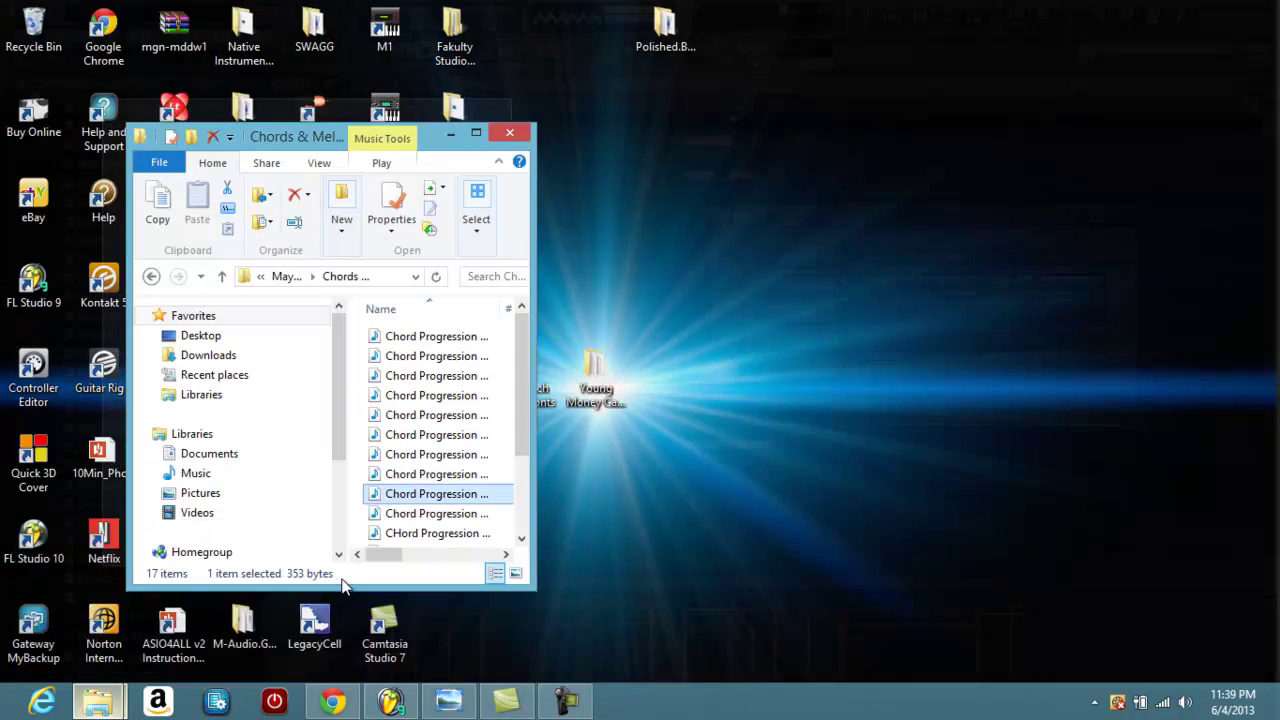
pyautogui.click(345, 585)
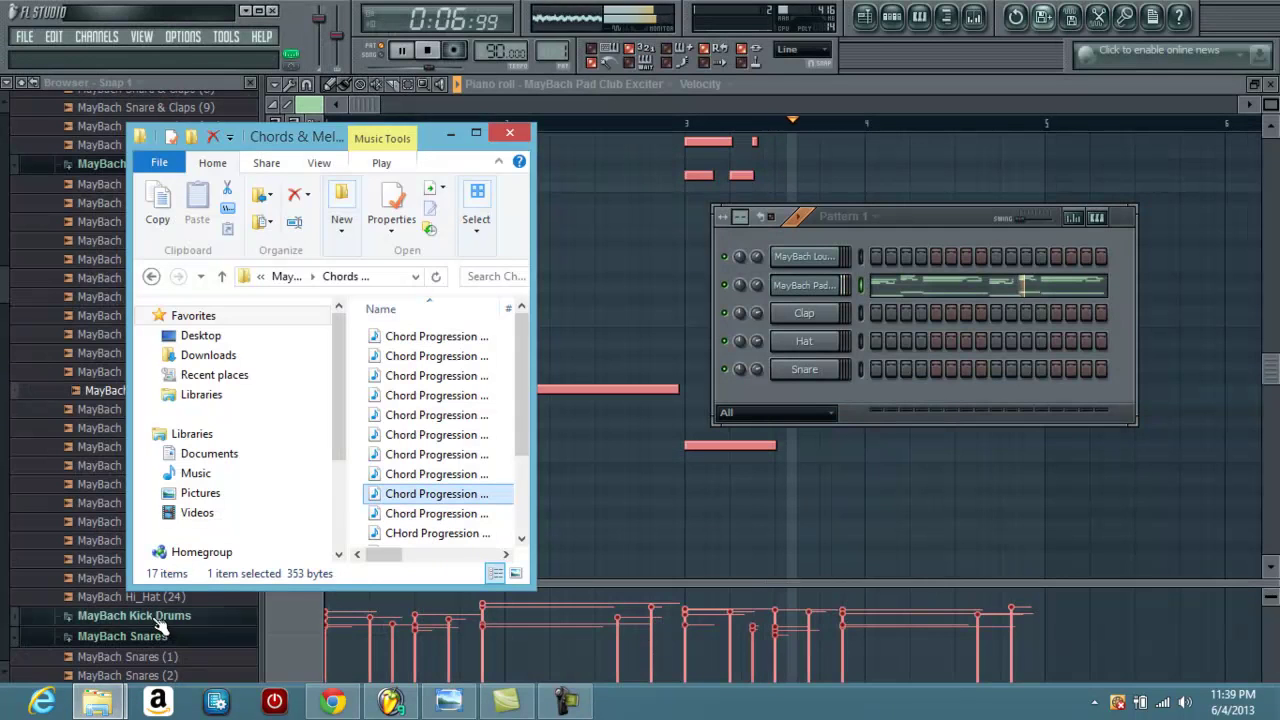
pyautogui.moveTo(100, 703)
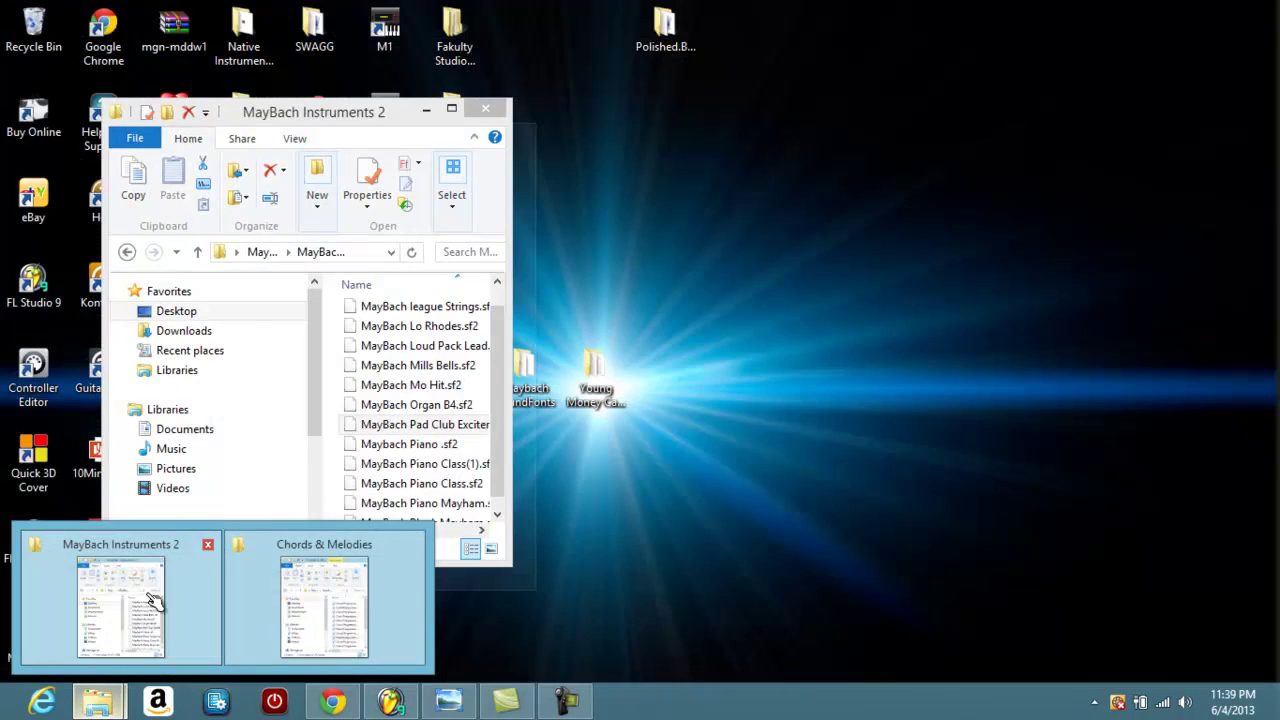
pyautogui.click(129, 614)
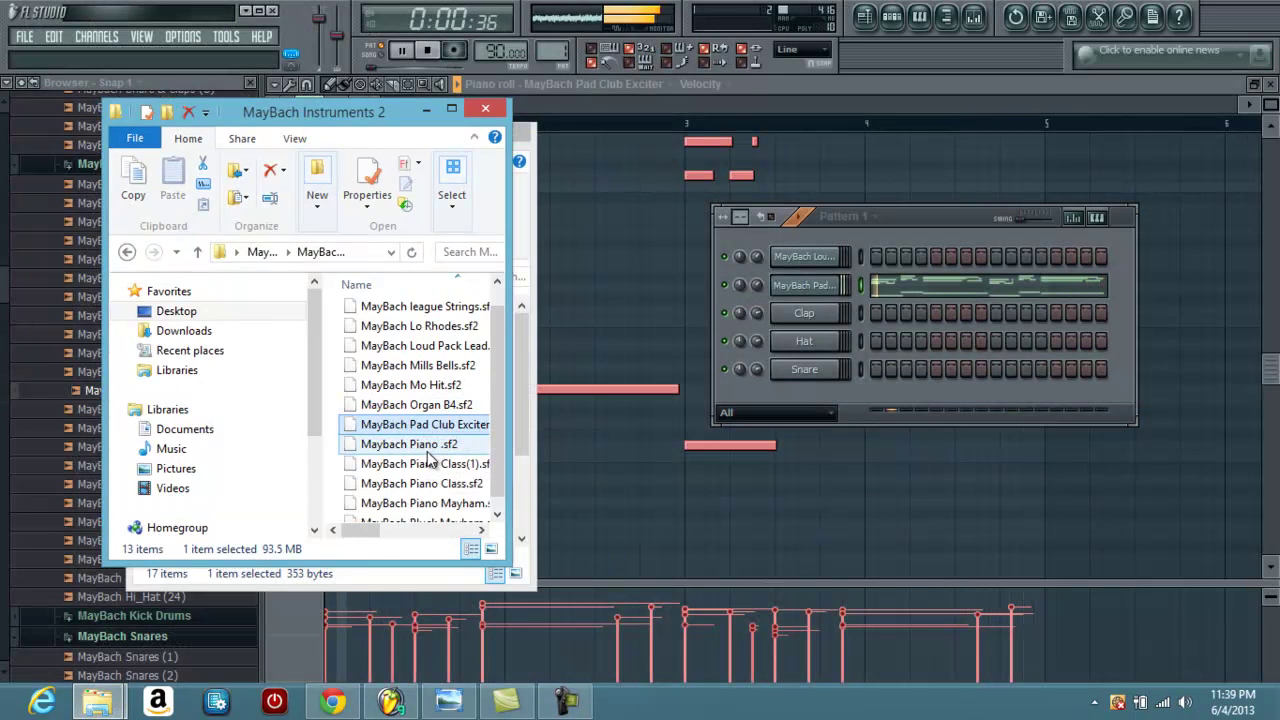
pyautogui.moveTo(430, 457); pyautogui.dragTo(805, 284)
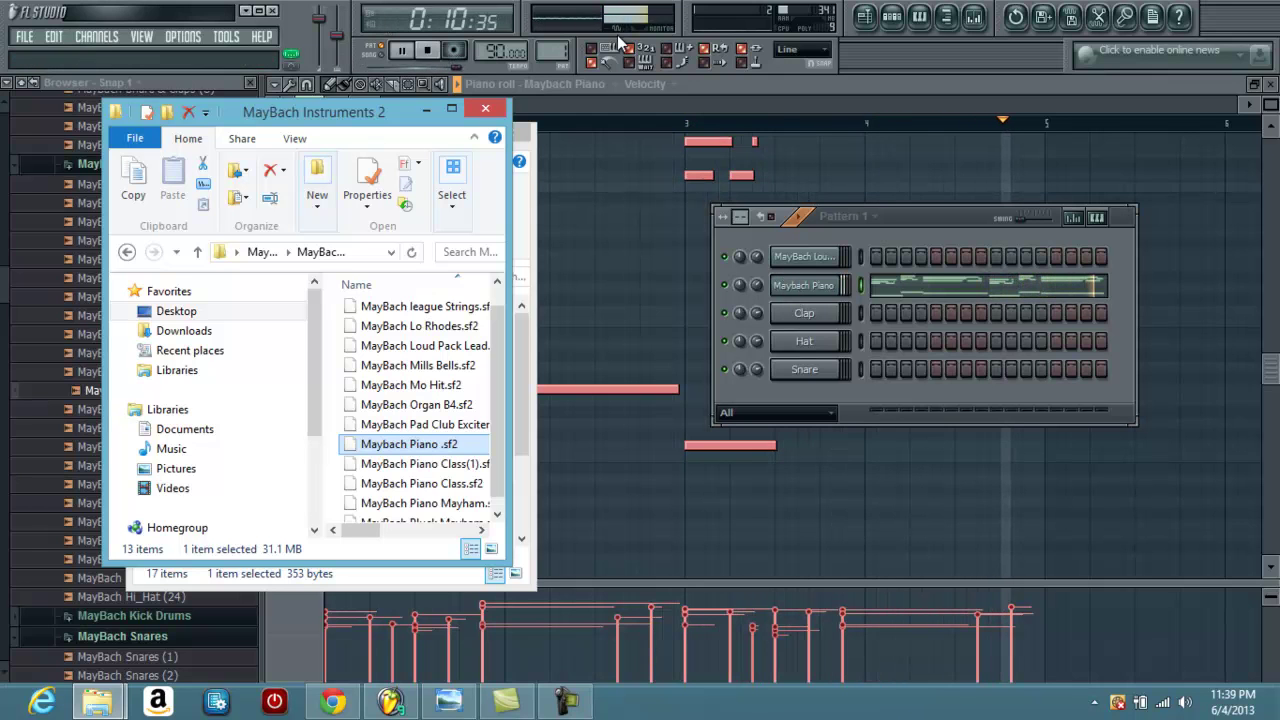
pyautogui.click(841, 82)
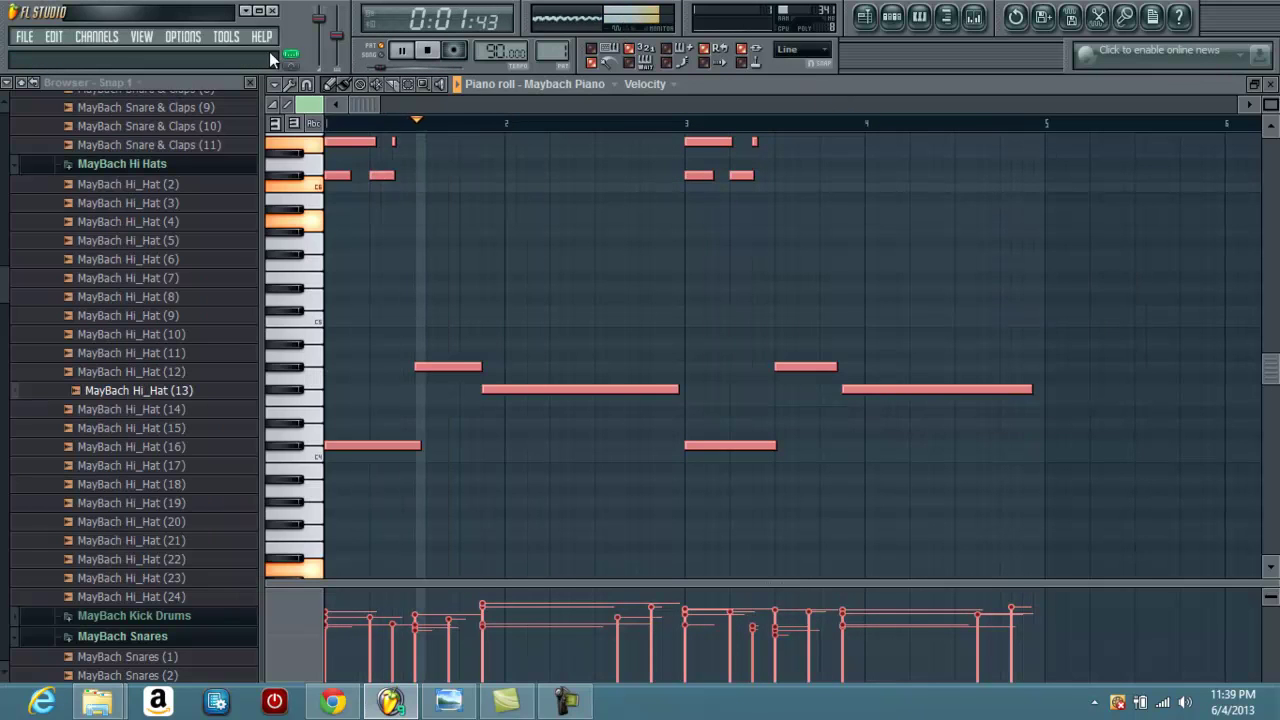
# Step: Strum the Chord Progression 9 notes on the Maybach Piano channel with the offered settings and listen to the result
pyautogui.click(292, 88)
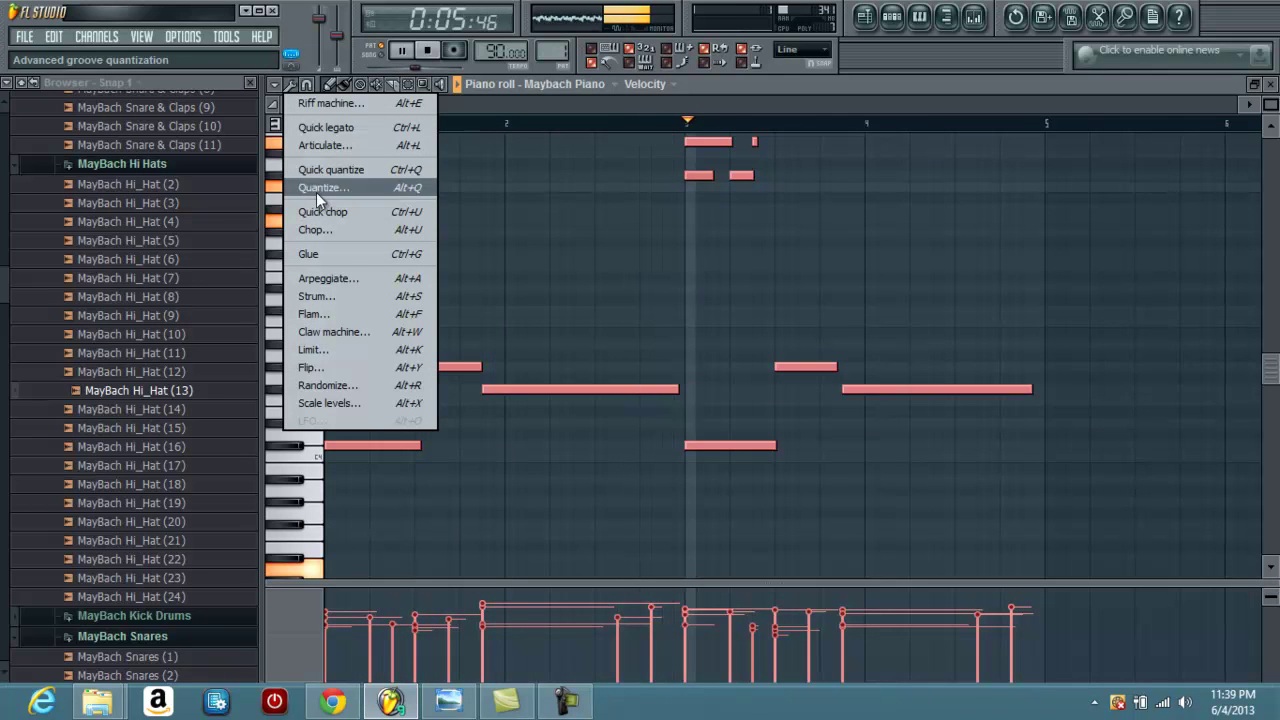
pyautogui.click(329, 298)
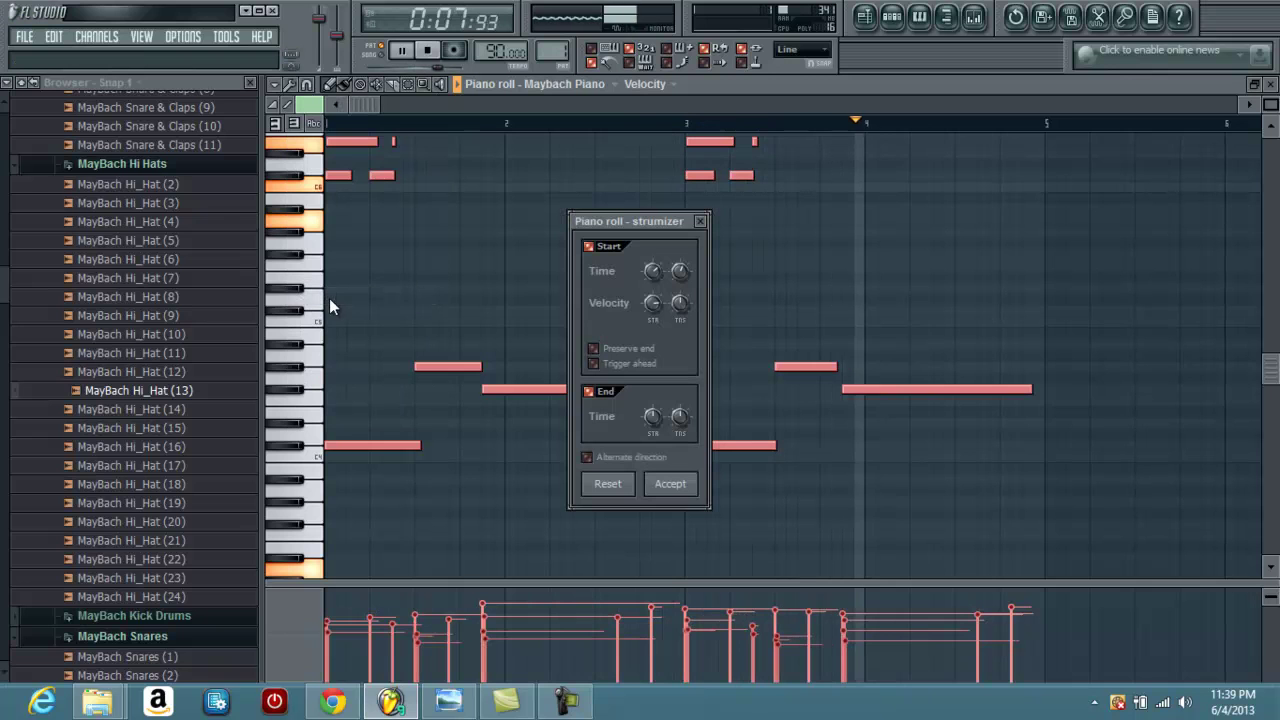
pyautogui.click(670, 484)
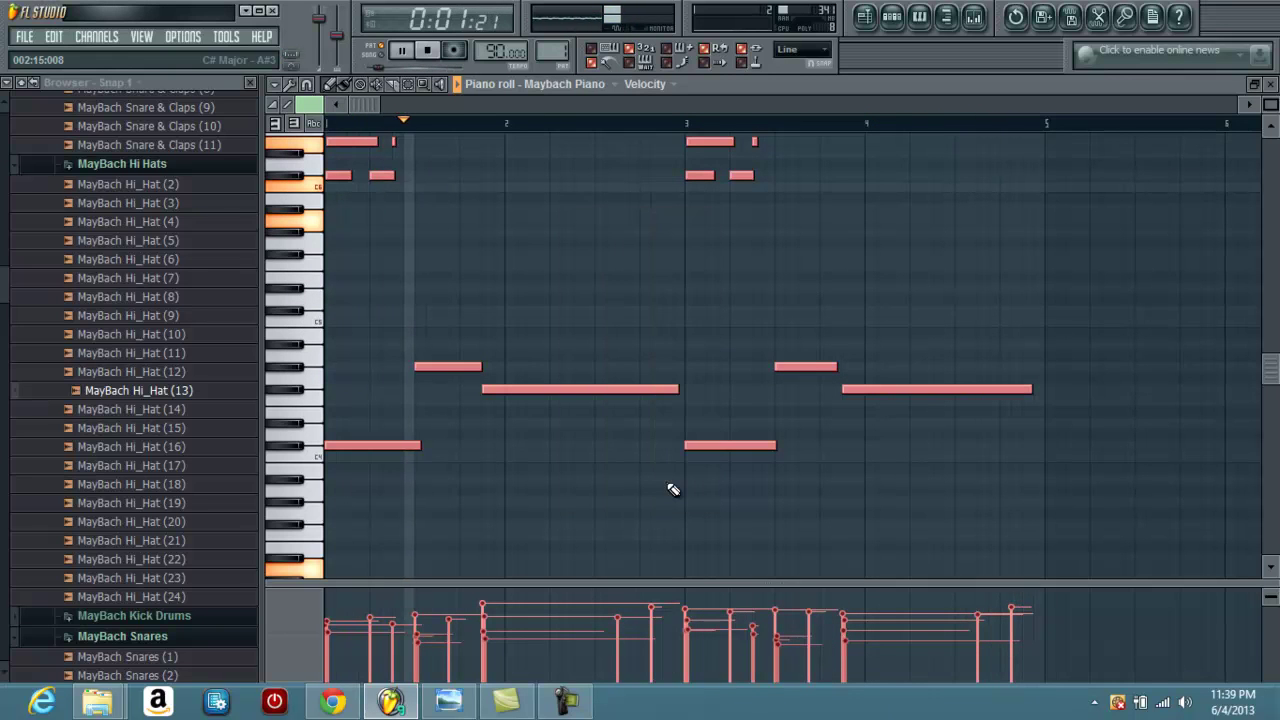
pyautogui.click(313, 85)
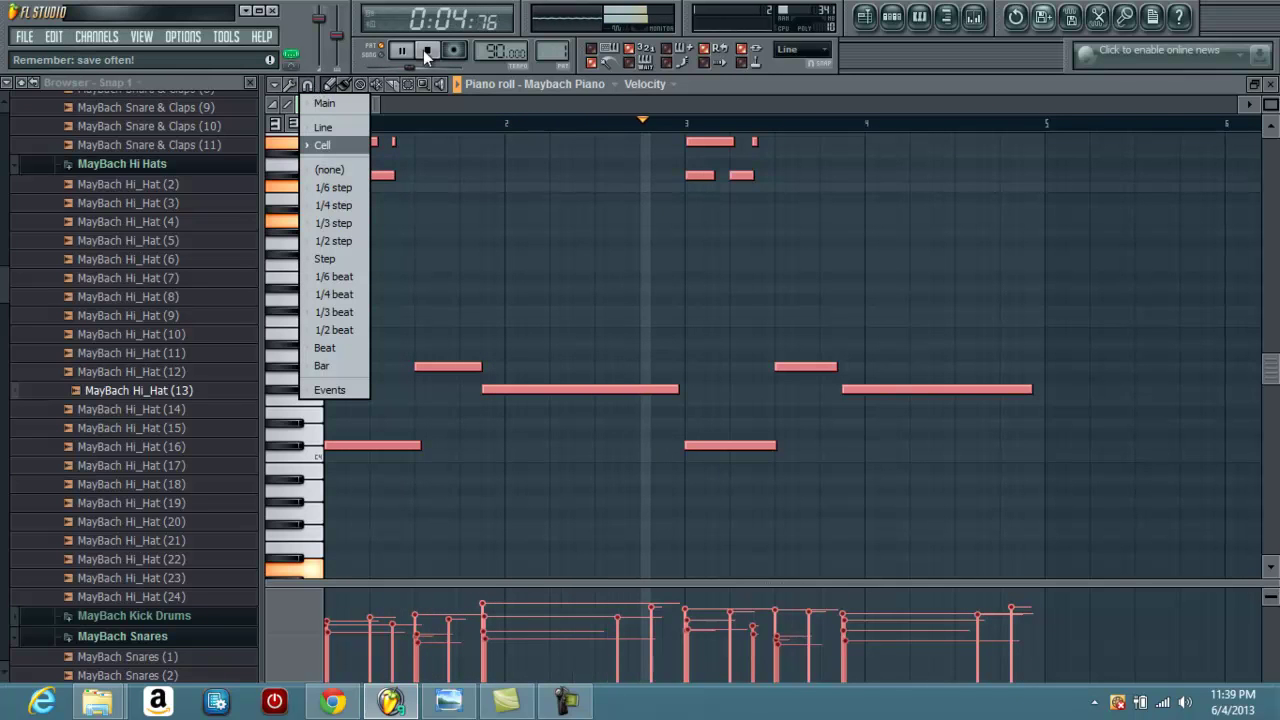
pyautogui.click(783, 82)
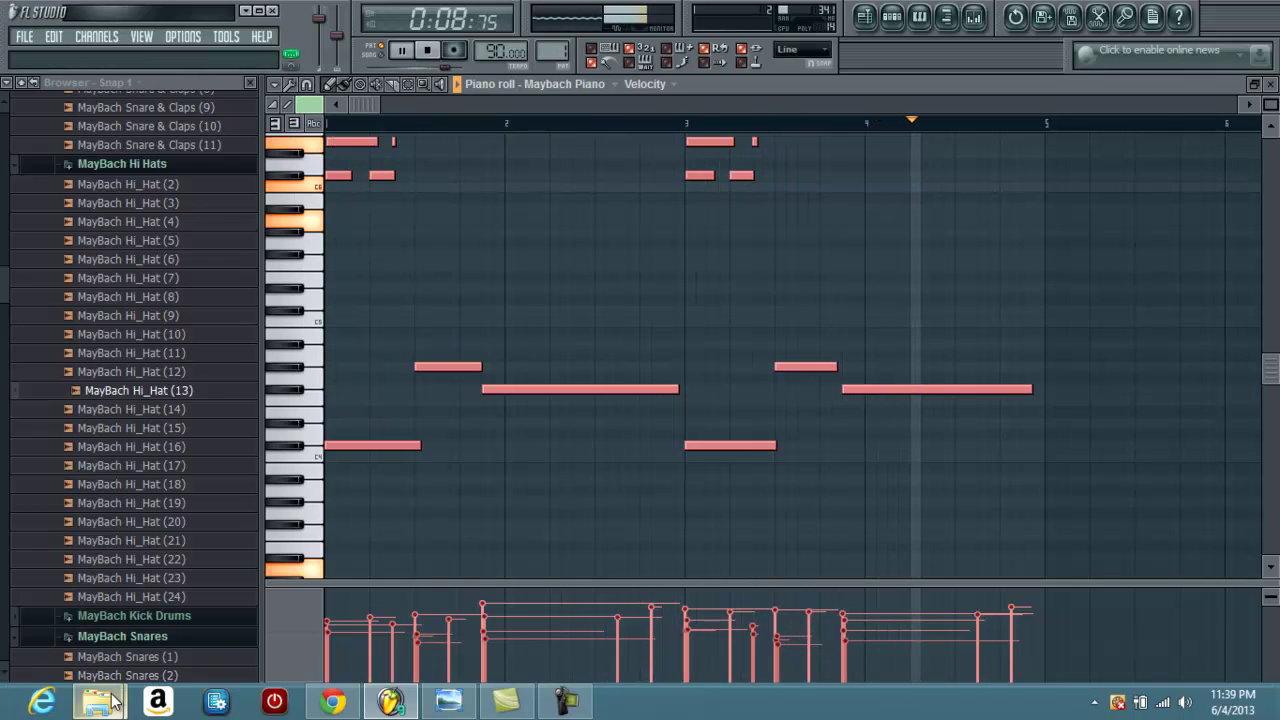
# Step: Stop playback and import the Chord Progression 10 bpm 88 MIDI file into the Maybach Piano piano roll, accepting the import options
pyautogui.moveTo(113, 703)
pyautogui.click(340, 610)
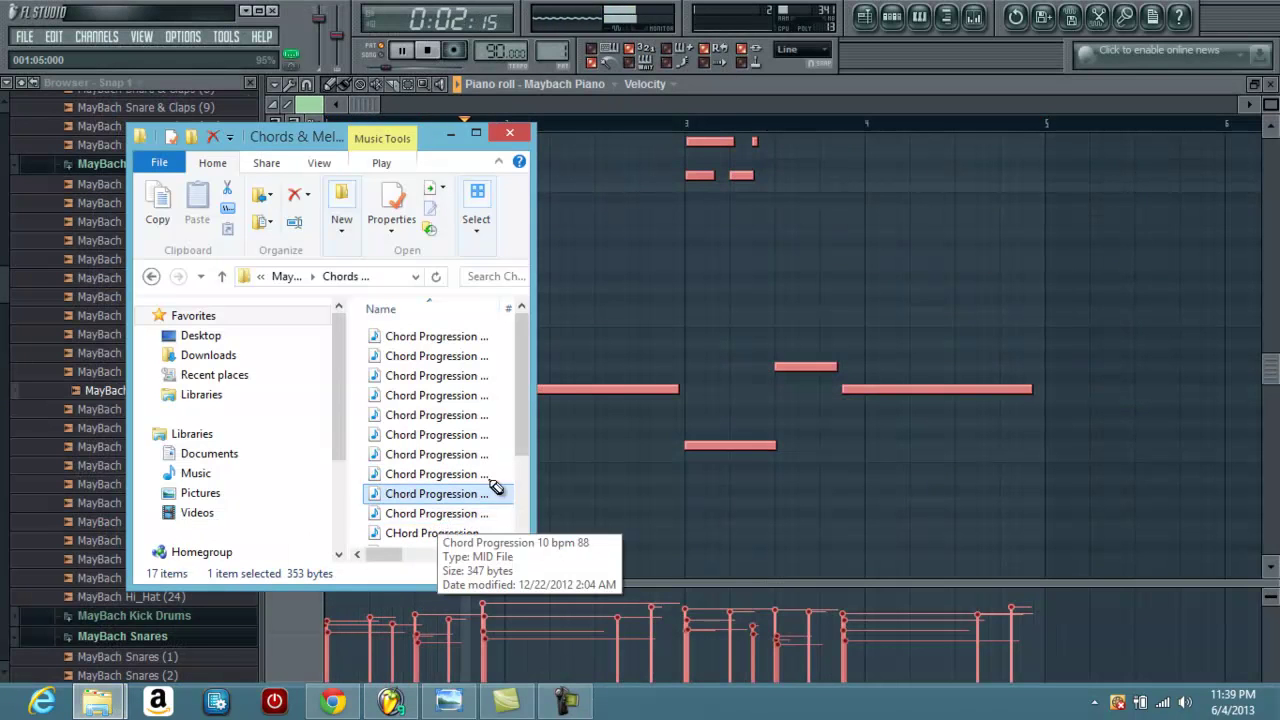
pyautogui.click(428, 55)
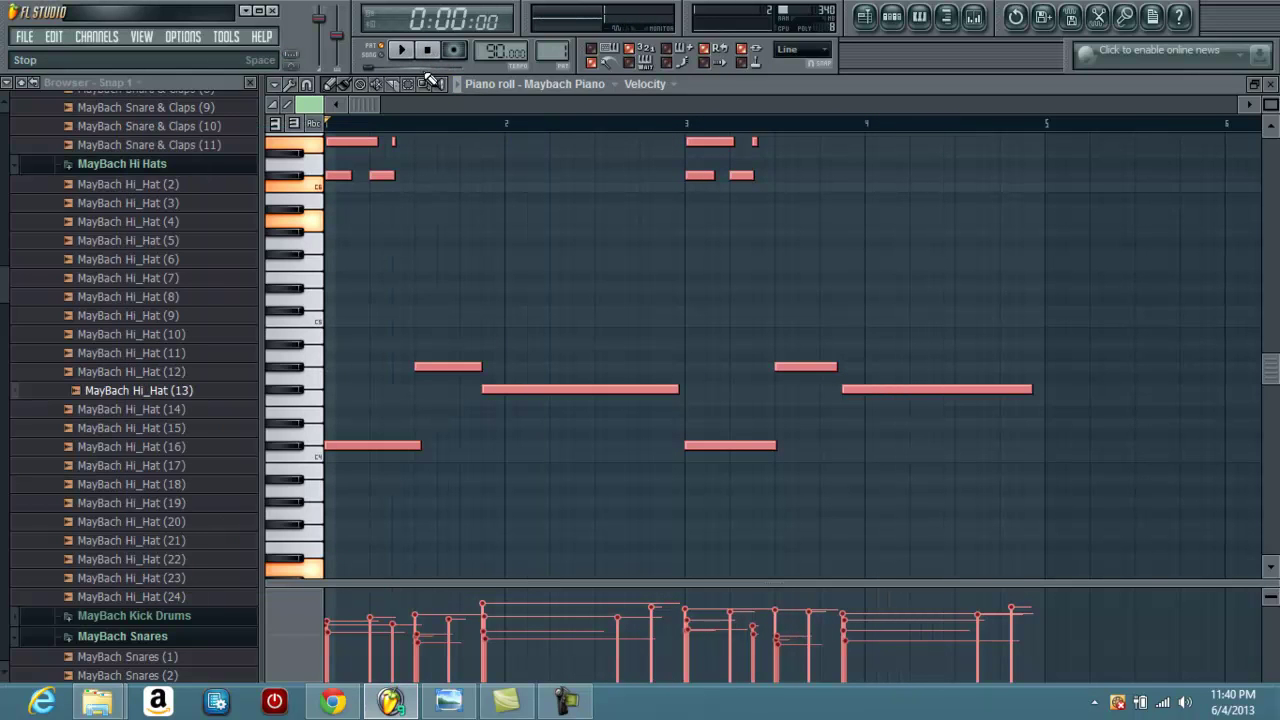
pyautogui.moveTo(97, 706)
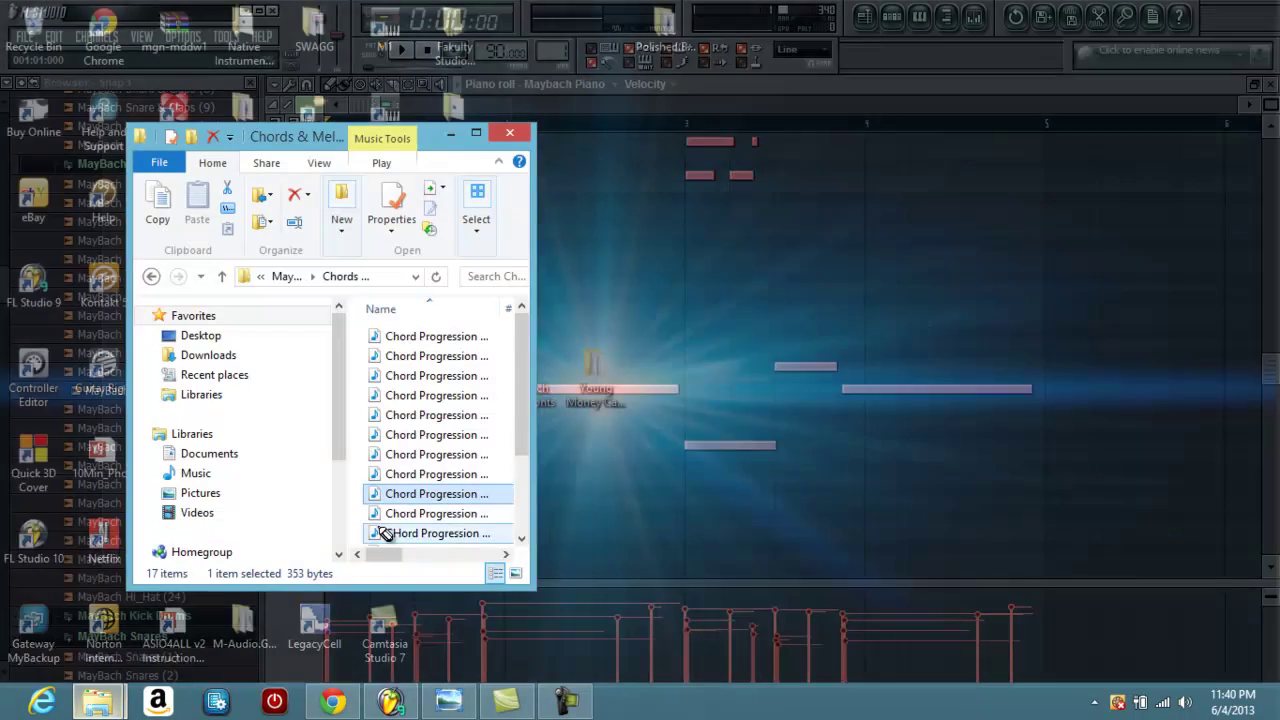
pyautogui.click(285, 585)
pyautogui.moveTo(417, 516); pyautogui.dragTo(622, 401)
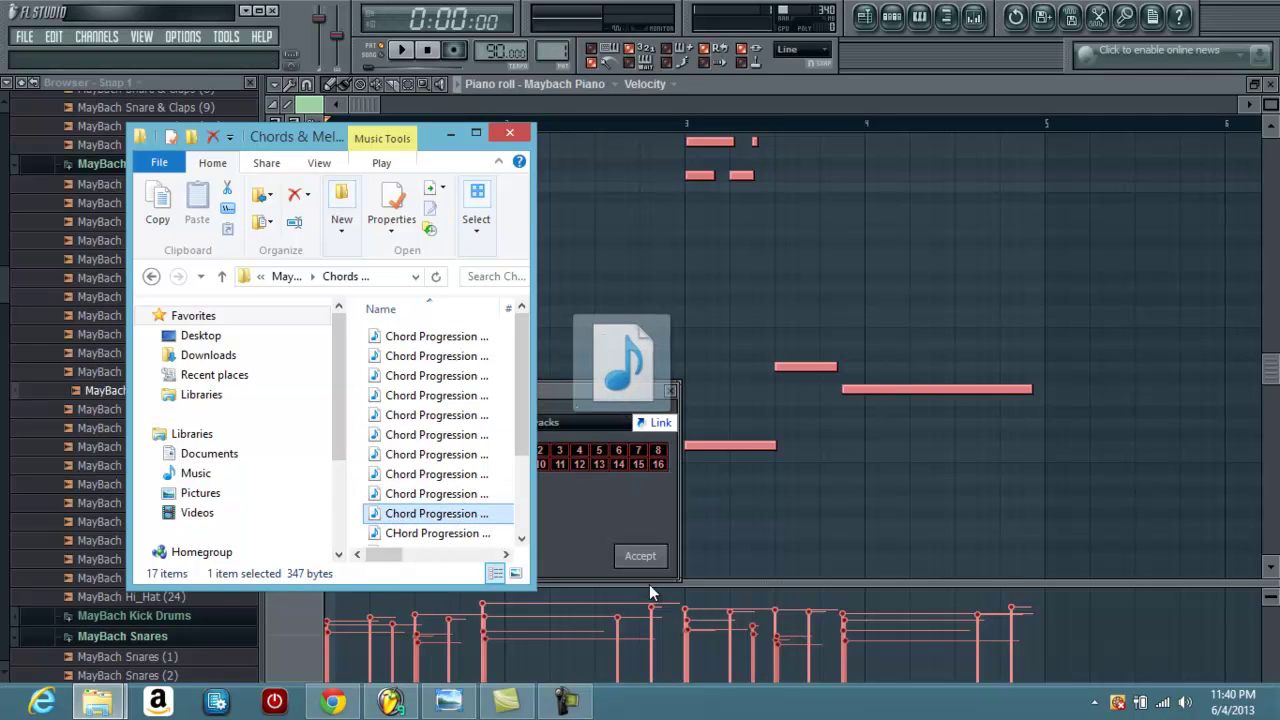
pyautogui.click(643, 556)
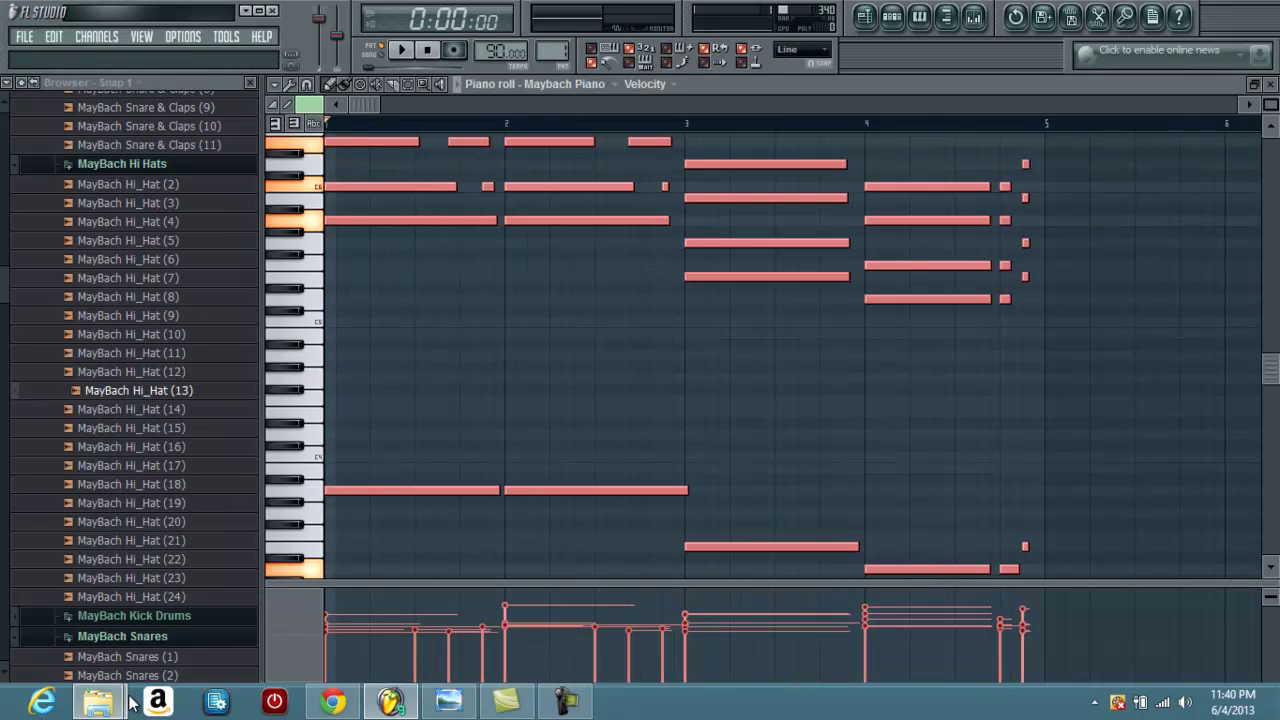
# Step: Load the MayBach Piano Class soundfont from the MayBach Instruments 2 folder onto the channel and play the progression with it
pyautogui.moveTo(123, 705)
pyautogui.click(120, 631)
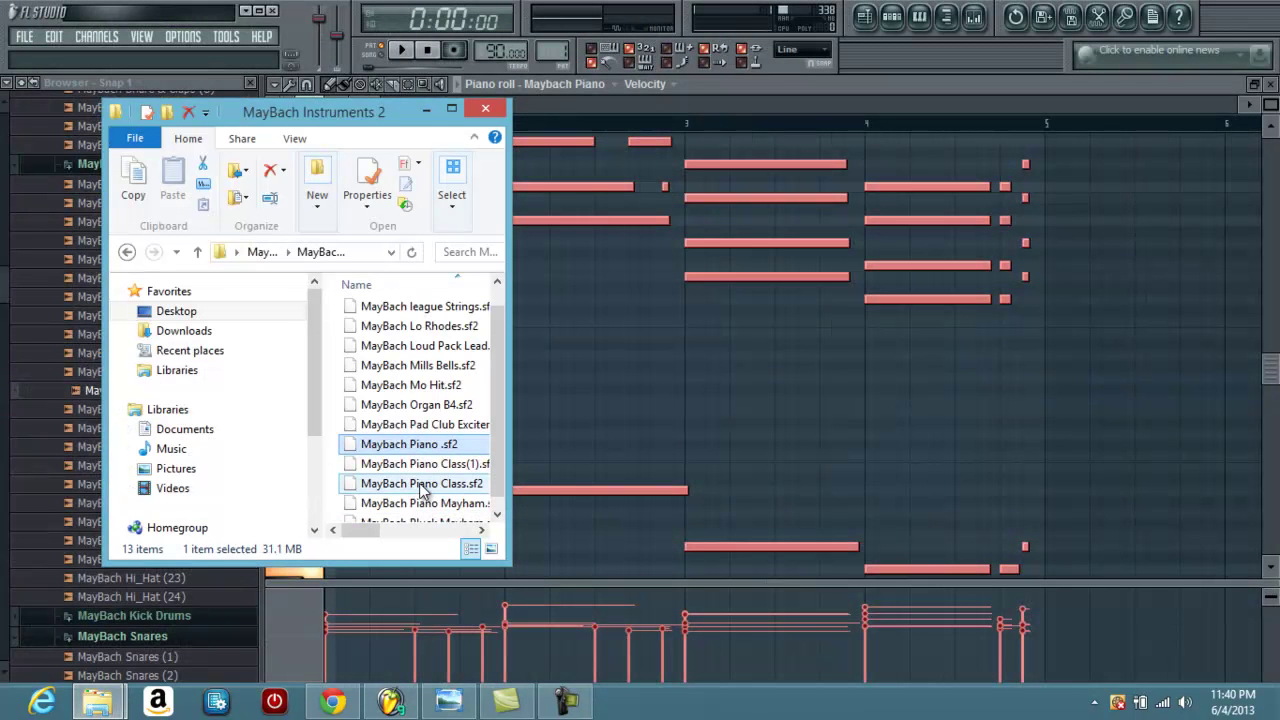
pyautogui.moveTo(476, 492); pyautogui.dragTo(595, 480)
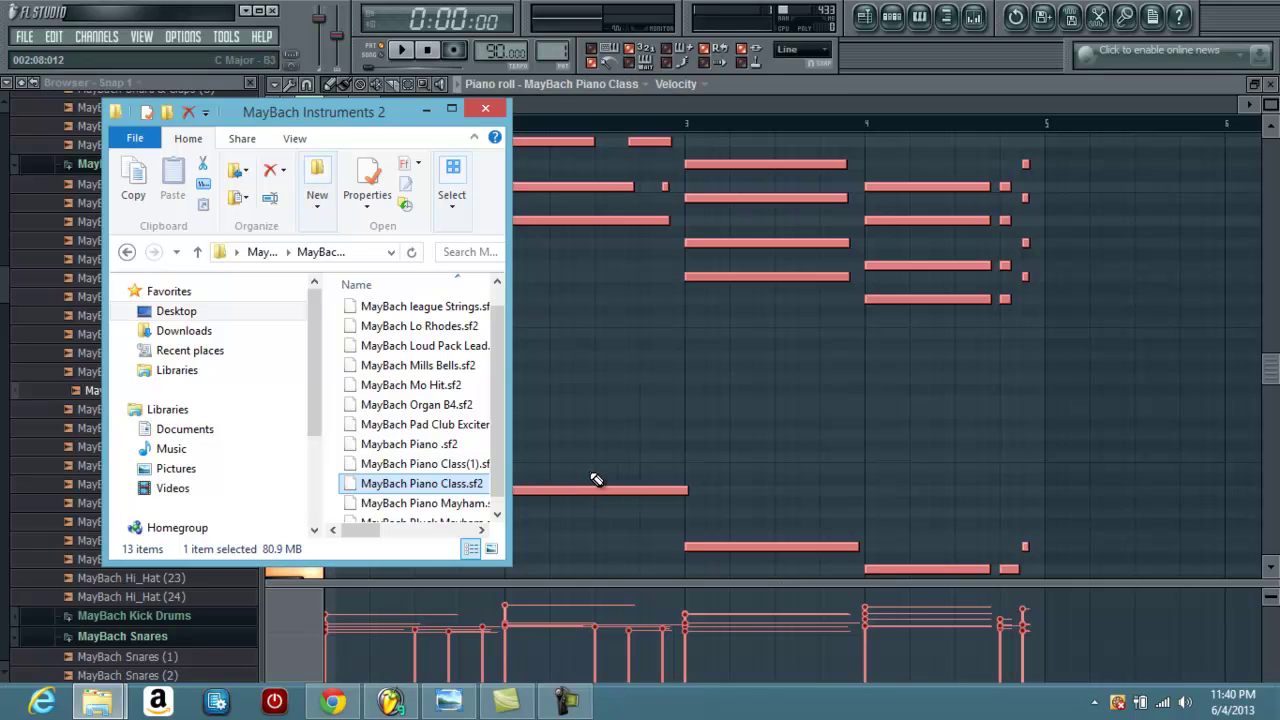
pyautogui.click(399, 51)
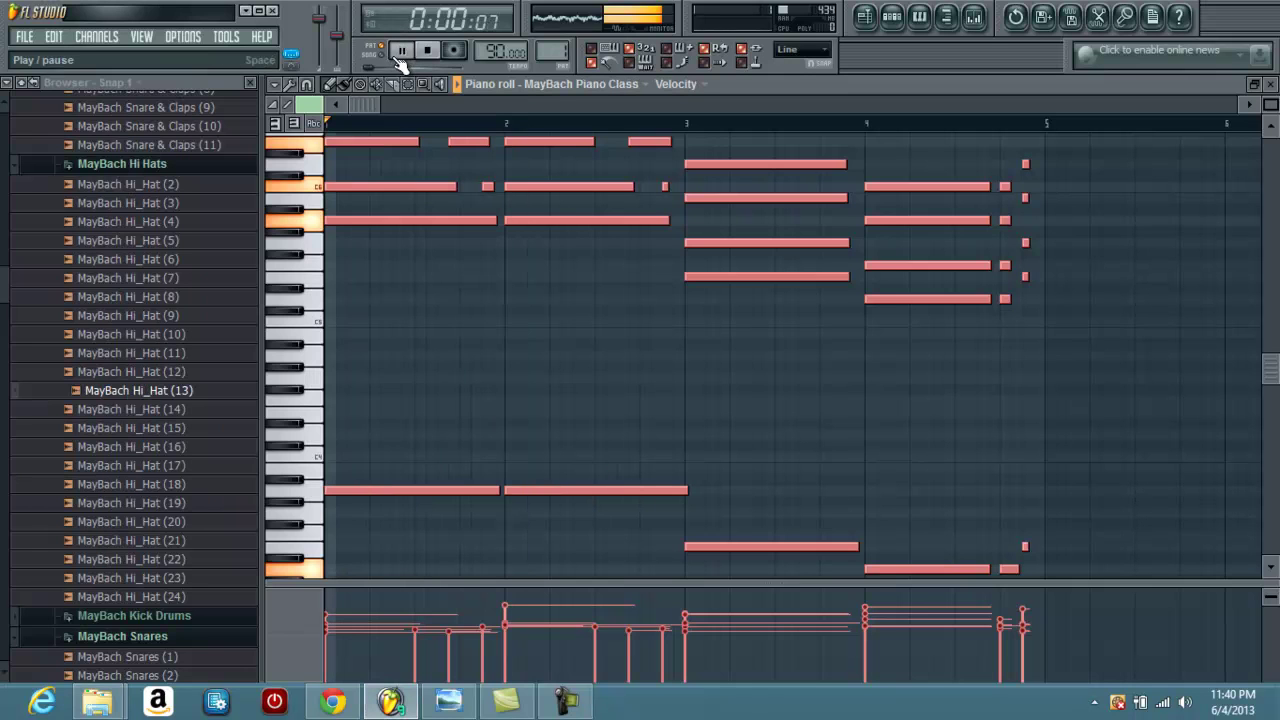
# Step: Strum the Chord Progression 10 notes on the MayBach Piano Class channel, accepting the strumizer's offered settings while playback continues
pyautogui.click(297, 81)
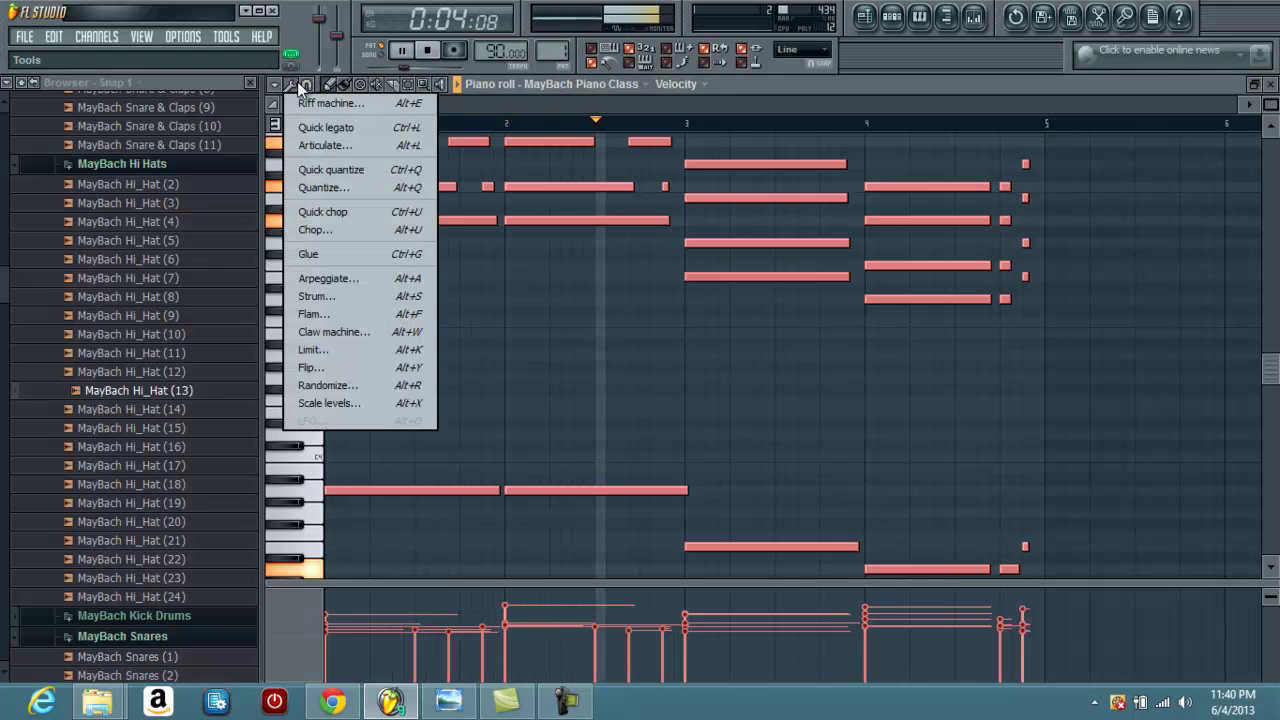
pyautogui.click(333, 299)
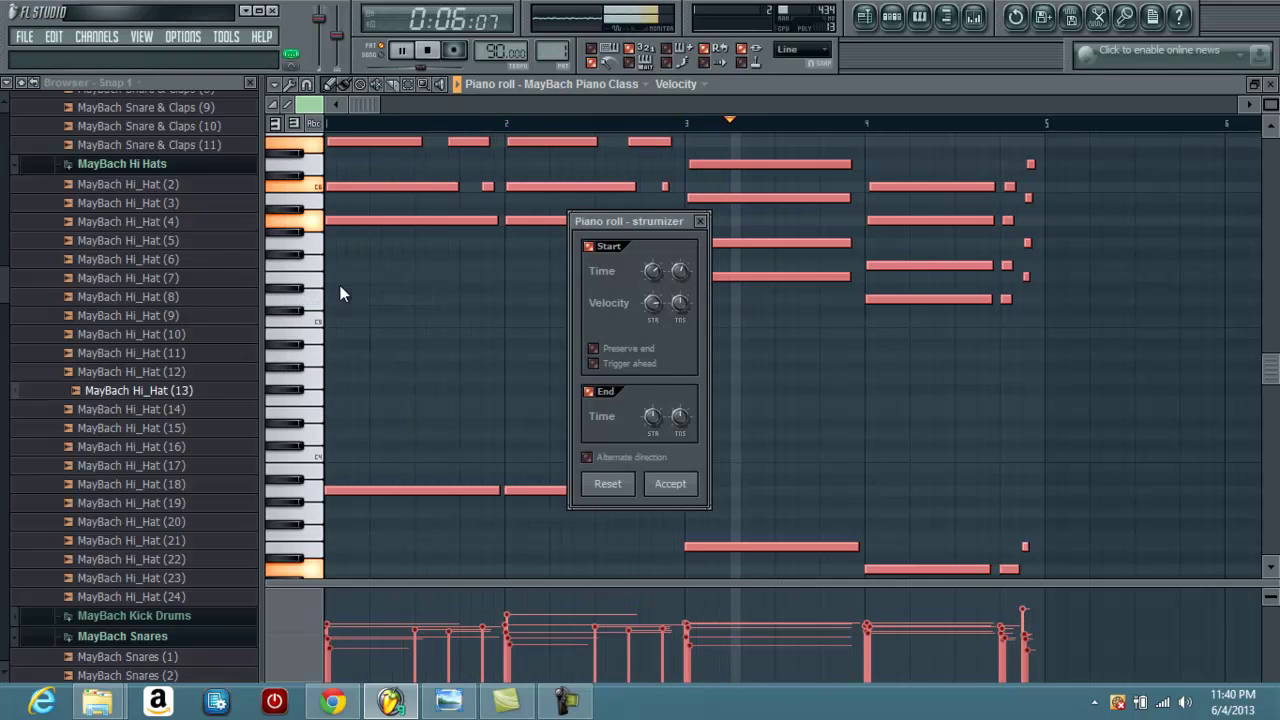
pyautogui.click(669, 484)
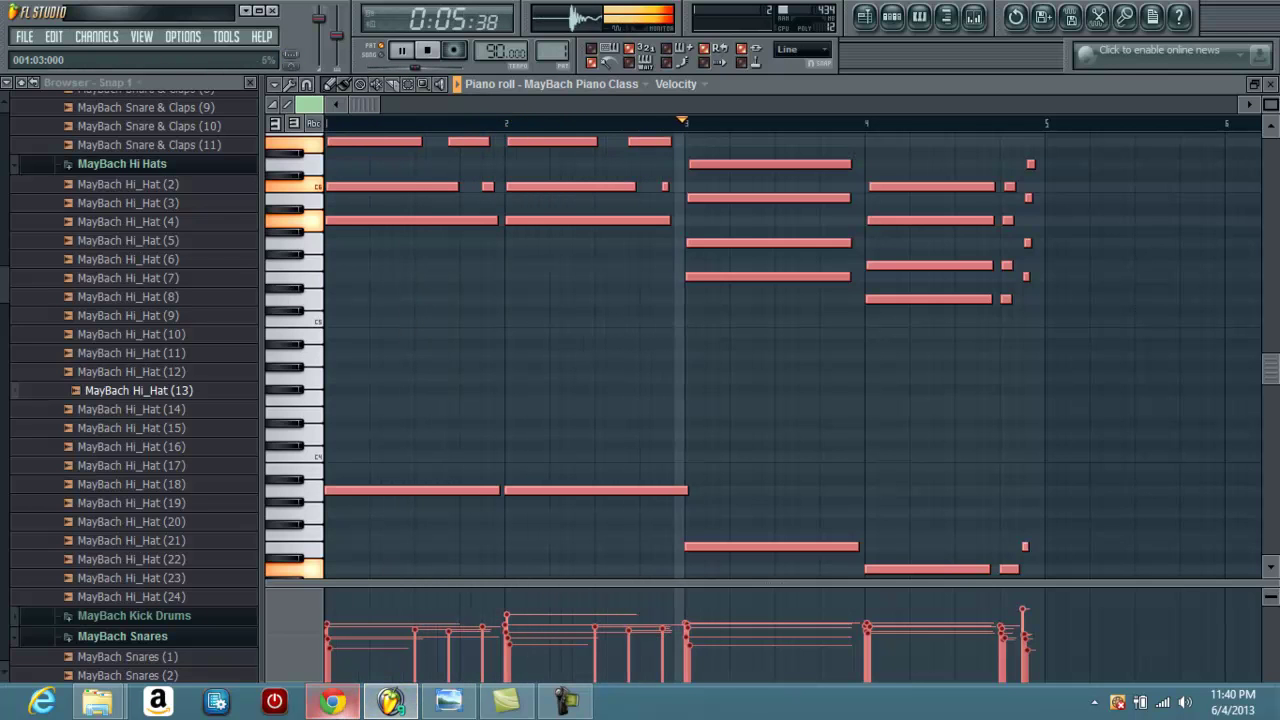
# Step: Load the MayBach Piano Mayham soundfont from the MayBach Instruments 2 folder onto the channel and return to the piano roll
pyautogui.moveTo(97, 700)
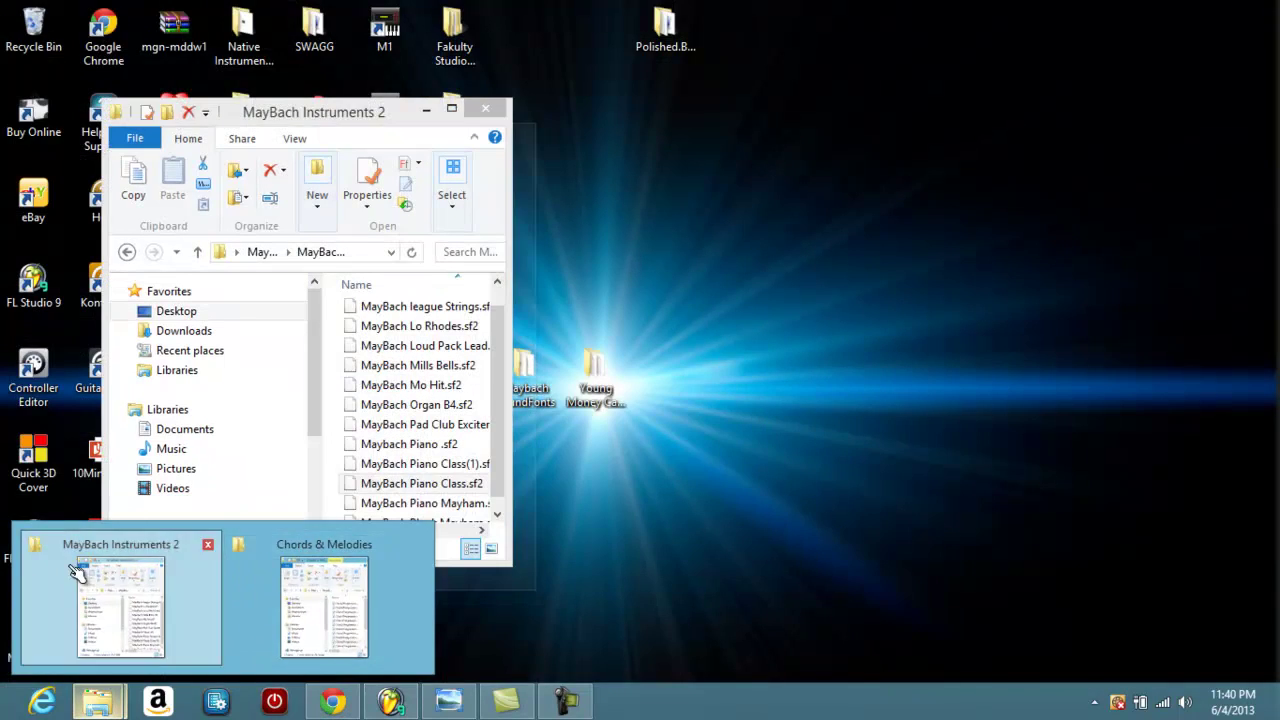
pyautogui.click(77, 572)
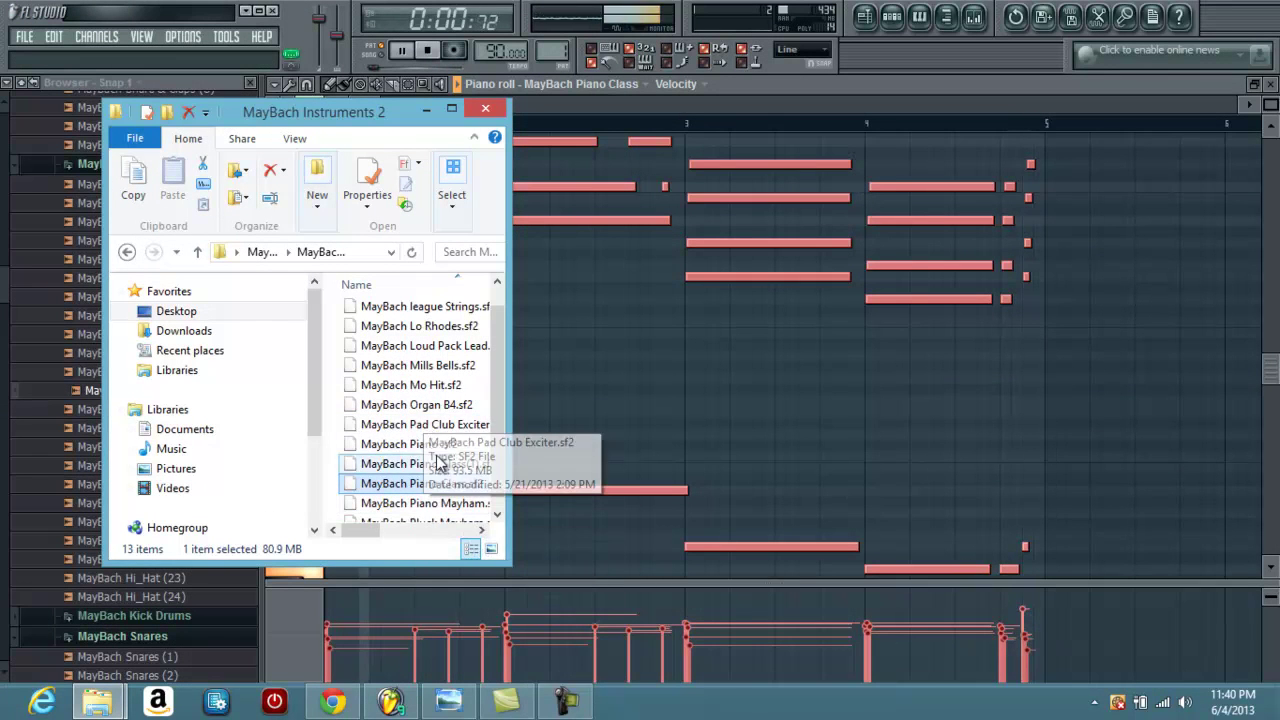
pyautogui.scroll(-1, 500, 473)
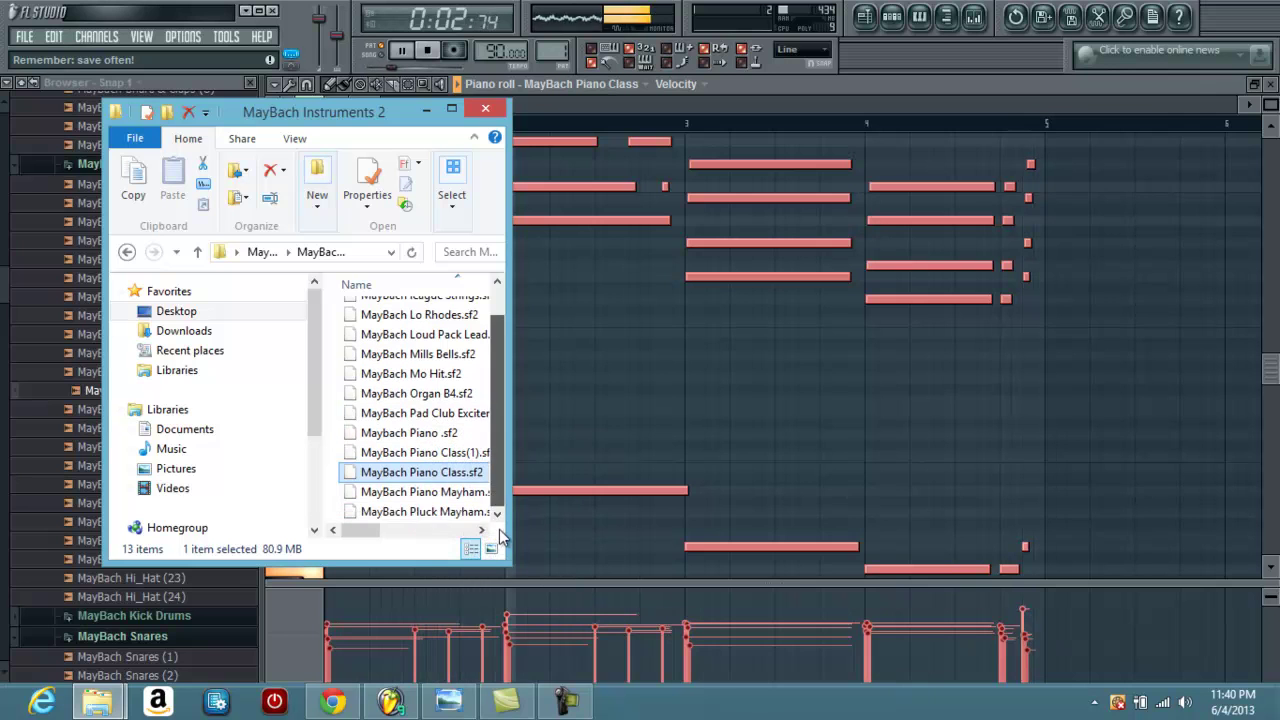
pyautogui.moveTo(468, 492); pyautogui.dragTo(631, 363)
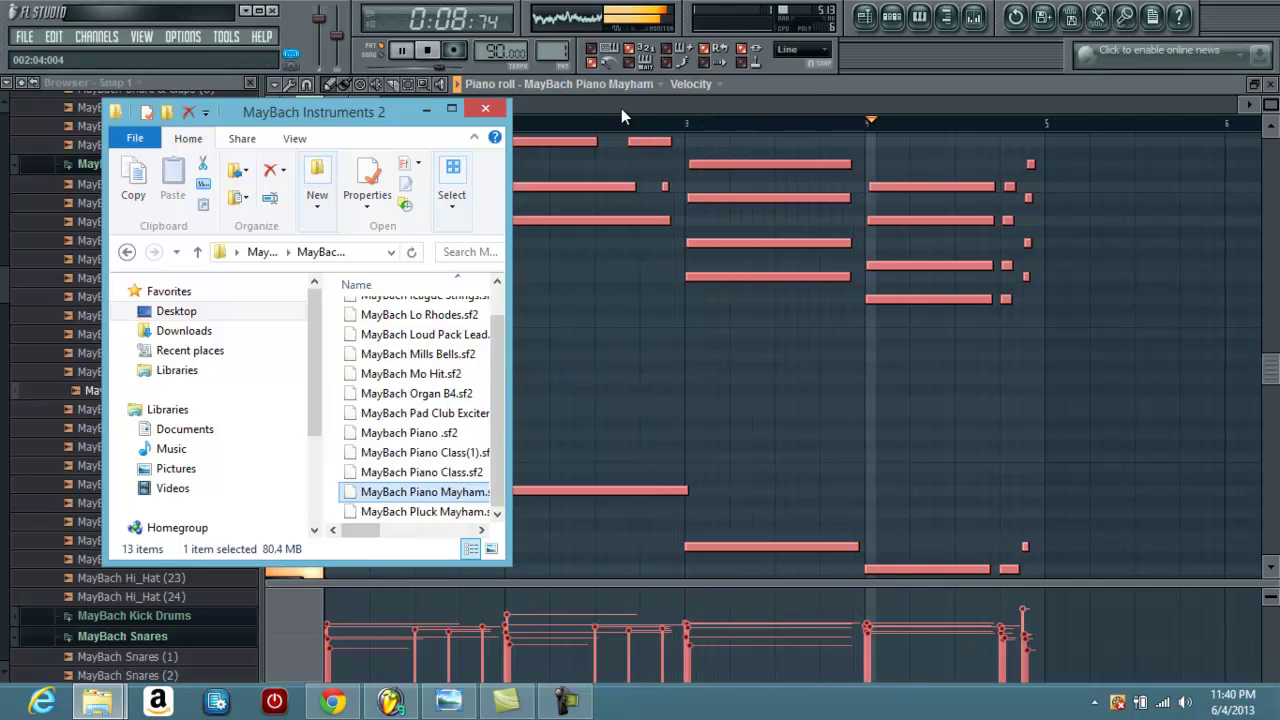
pyautogui.click(813, 79)
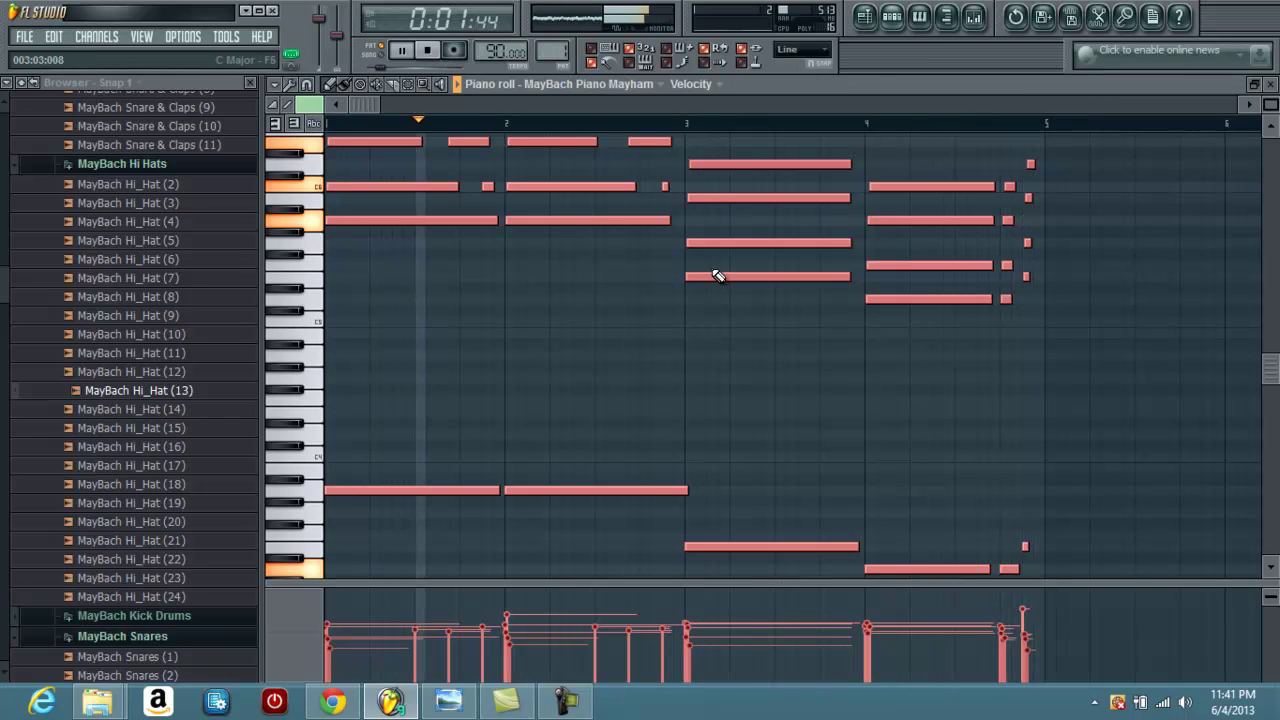
# Step: Show the step sequencer, select the MayBach Loud Pack Lead channel and open its settings, keeping the sequencer in front
pyautogui.click(890, 15)
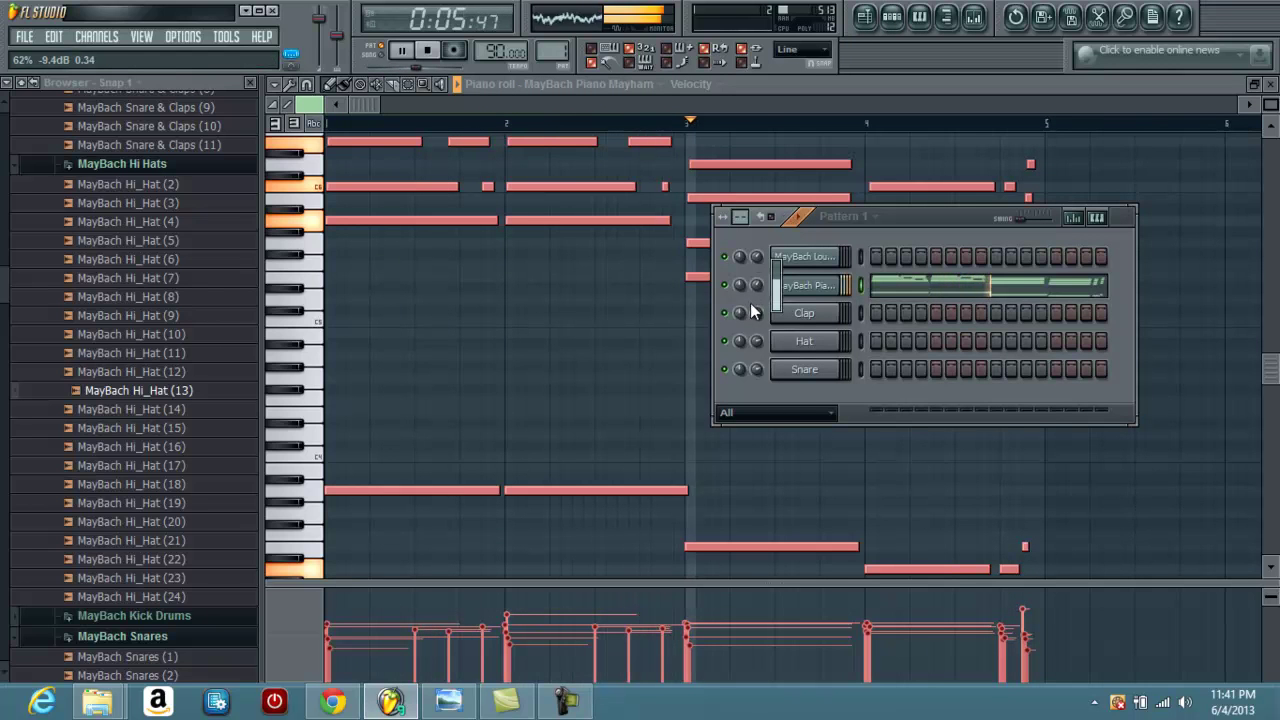
pyautogui.click(859, 256)
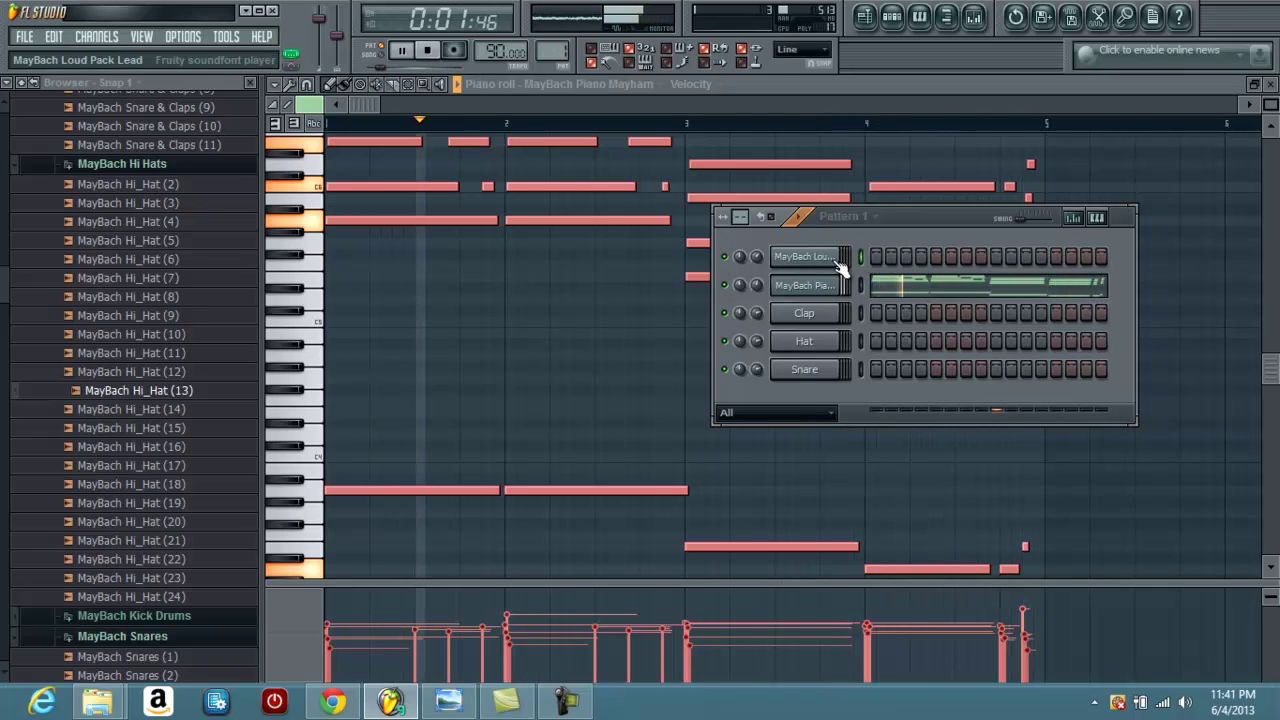
pyautogui.click(806, 262)
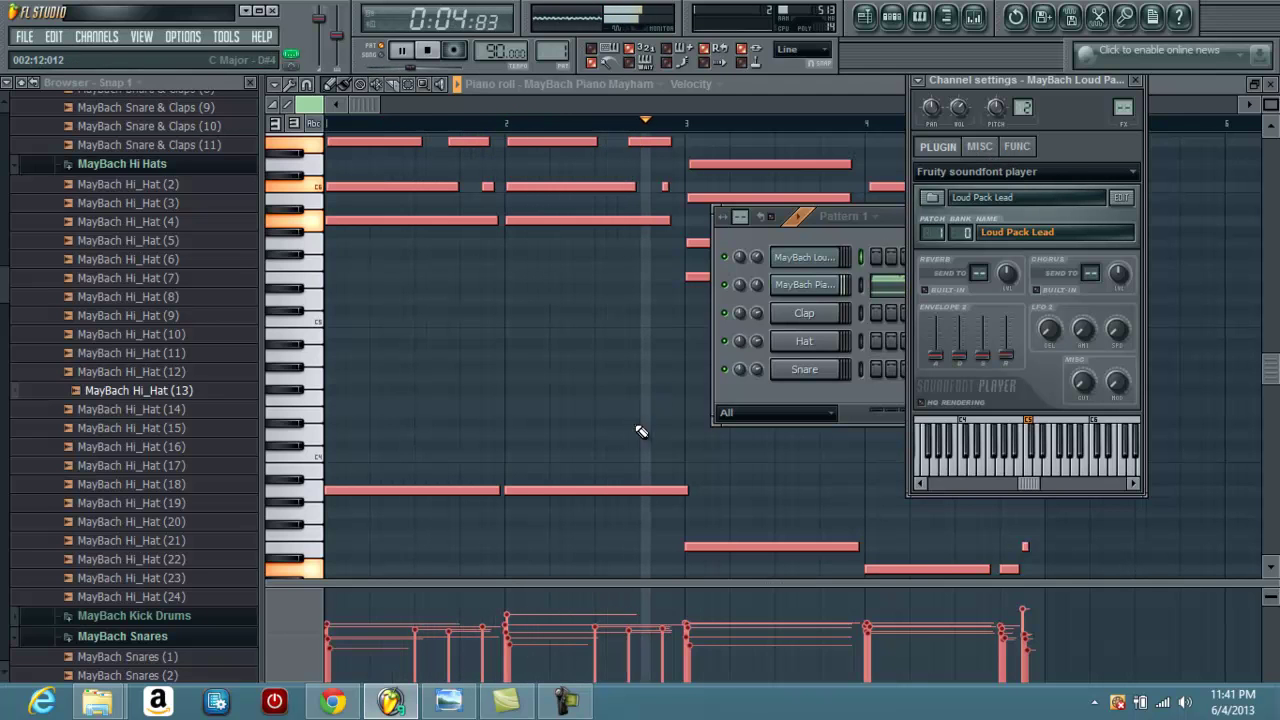
pyautogui.click(860, 237)
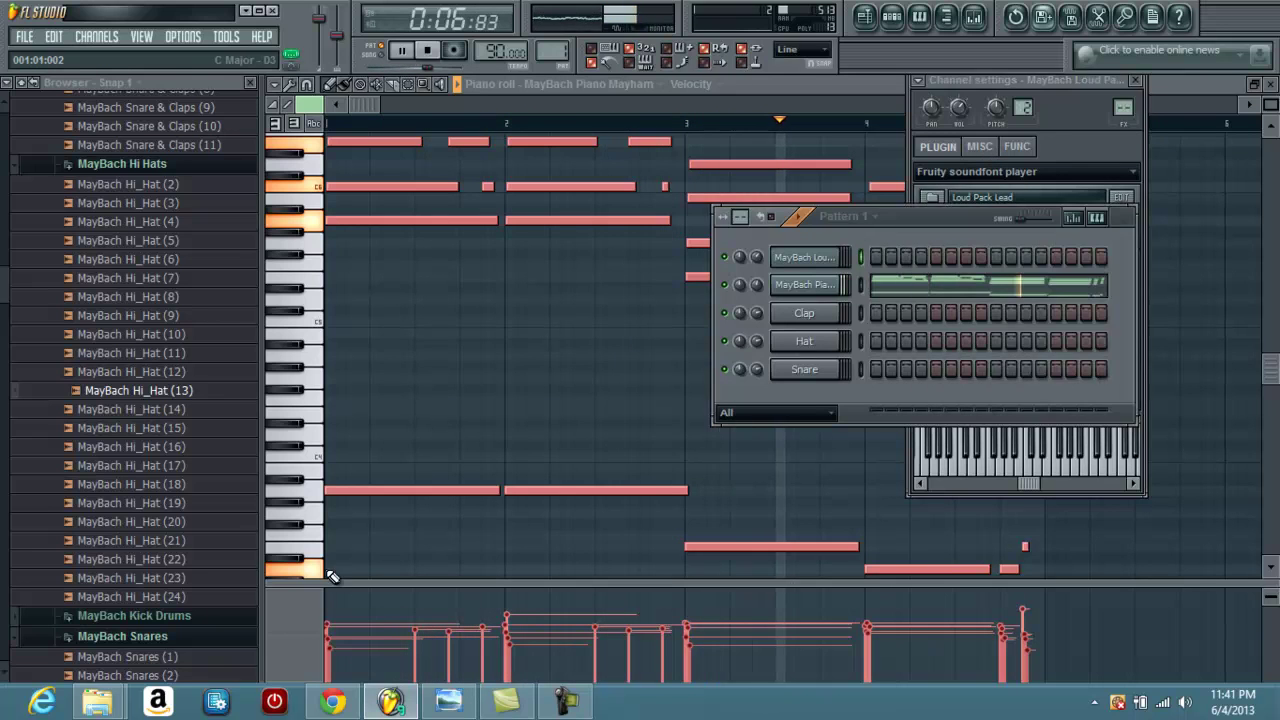
# Step: Load the MayBach Pluck Mayham soundfont from the MayBach Instruments 2 folder onto the channel that plays the progression
pyautogui.moveTo(97, 708)
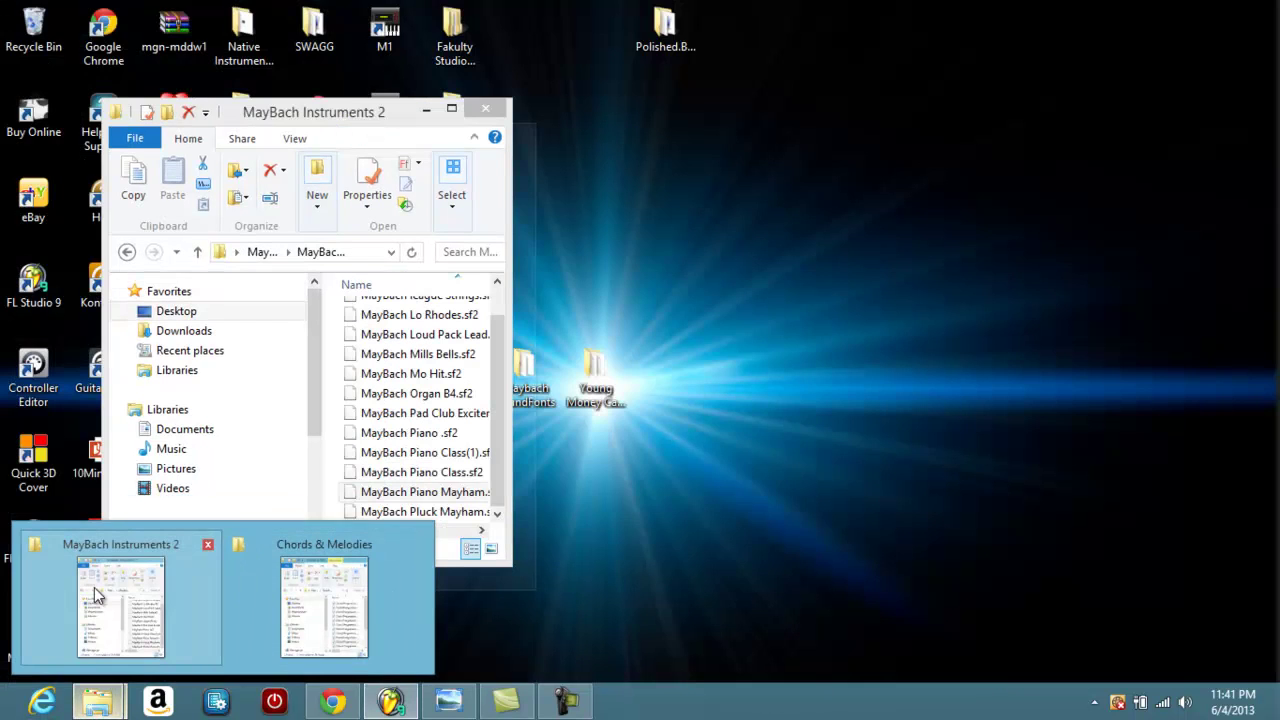
pyautogui.click(94, 587)
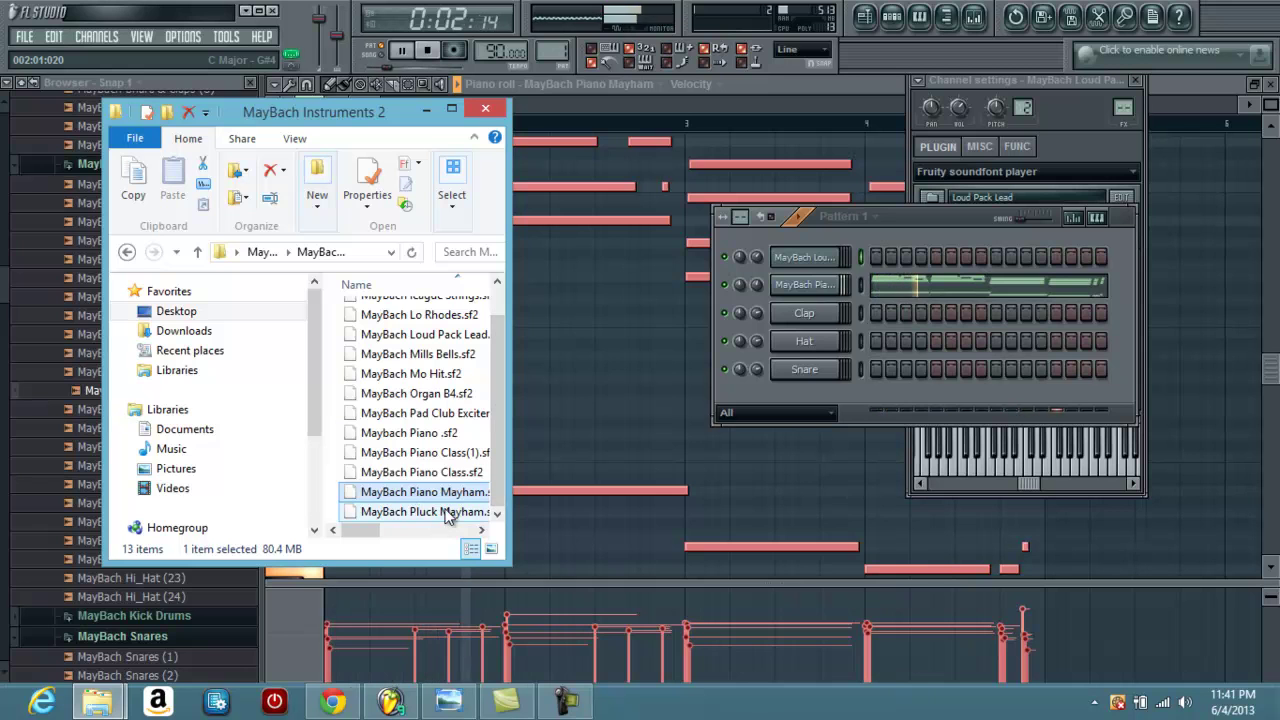
pyautogui.moveTo(447, 514); pyautogui.dragTo(815, 282)
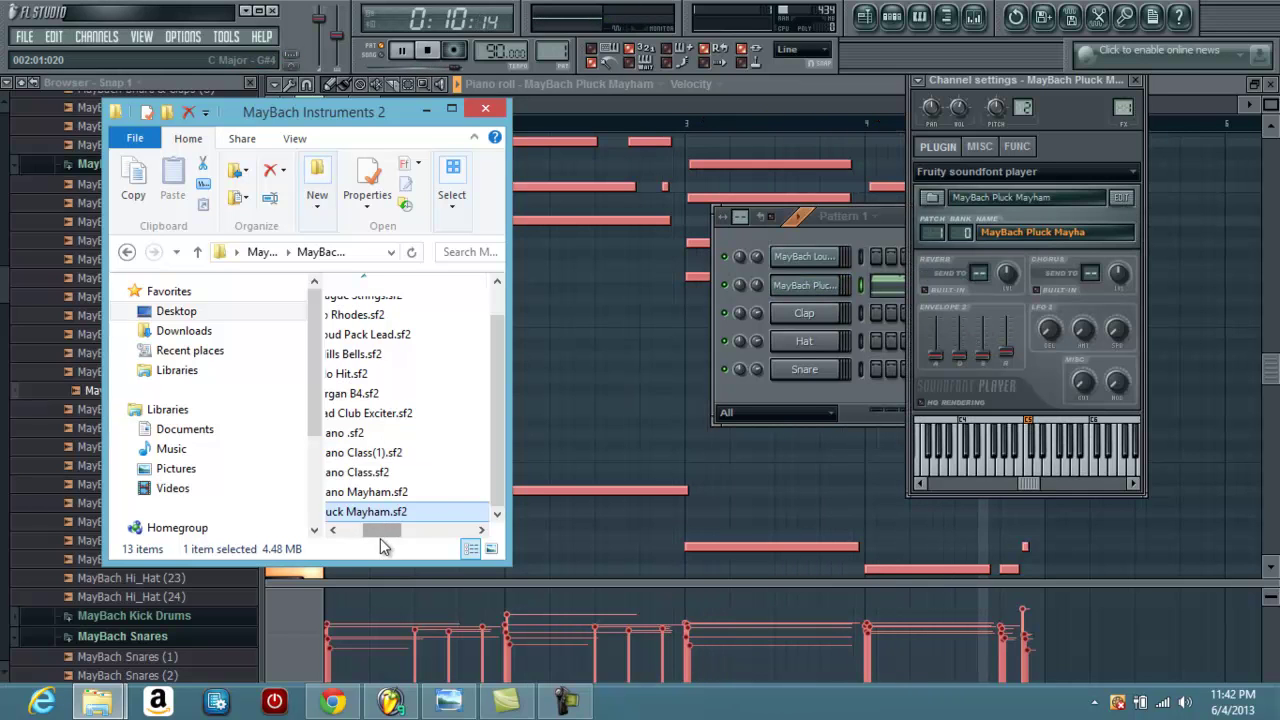
pyautogui.moveTo(381, 536); pyautogui.dragTo(386, 536)
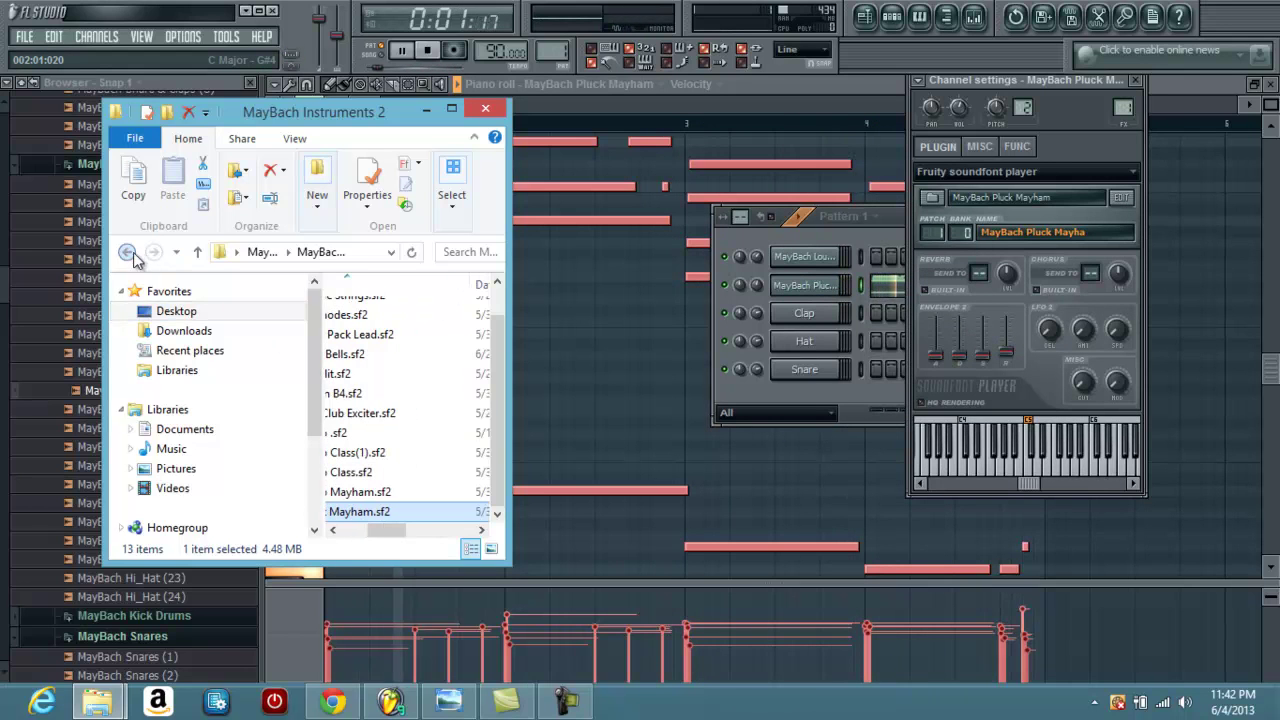
# Step: Open the MayBach Instruments 3 folder and load its MayBach Power Lead soundfont onto the channel that plays the progression
pyautogui.click(128, 253)
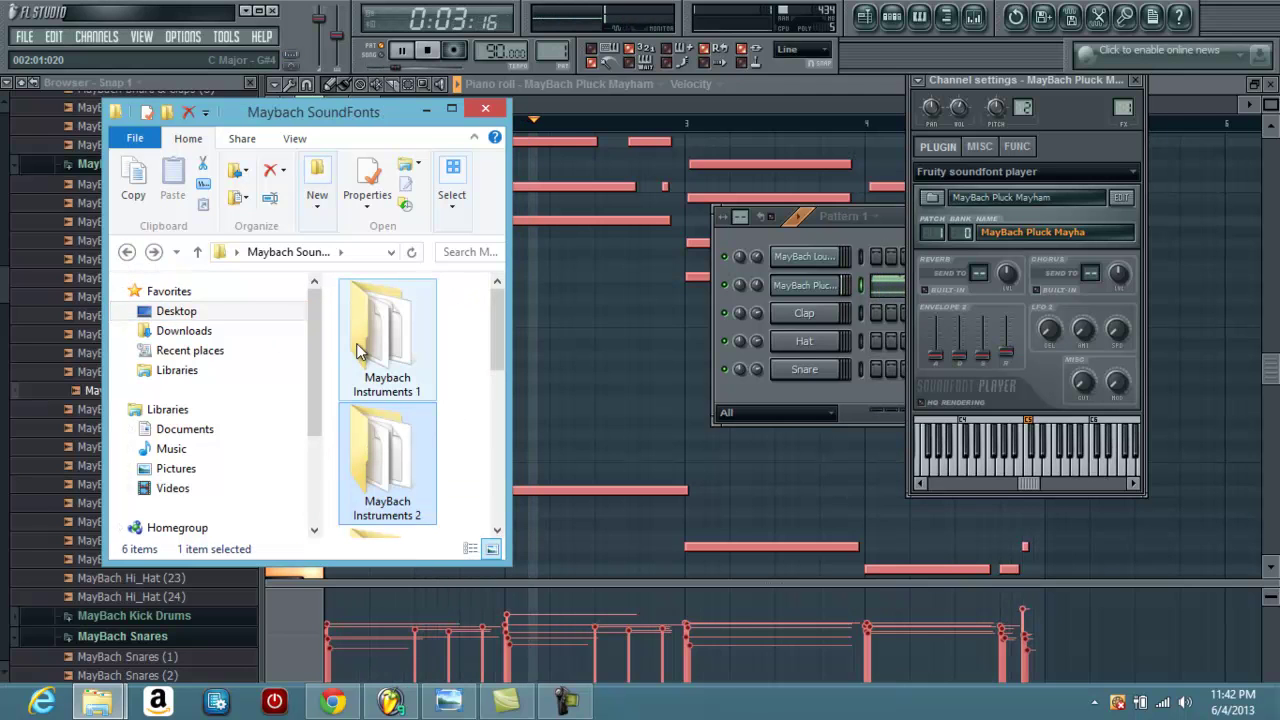
pyautogui.doubleClick(366, 531)
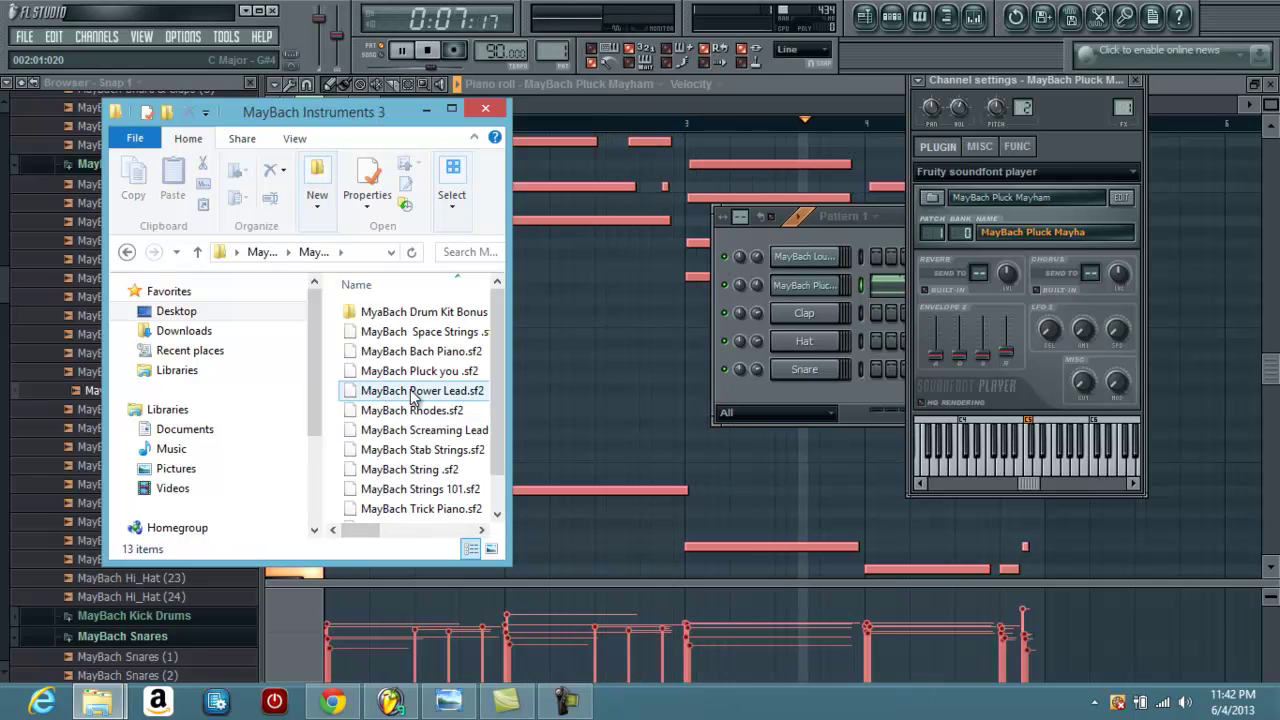
pyautogui.click(413, 392)
pyautogui.moveTo(413, 395); pyautogui.dragTo(800, 297)
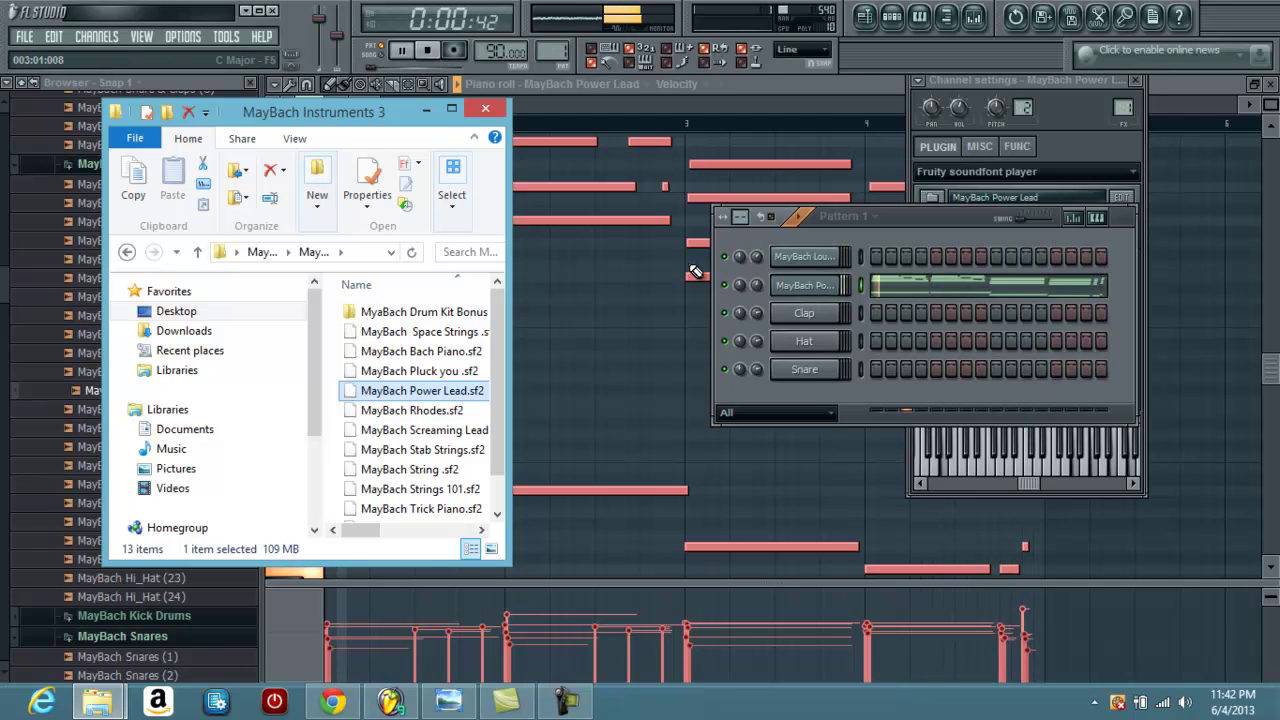
# Step: Audition the MayBach Space Strings, MayBach String and MayBach Strings 101 soundfonts in turn on the progression's channel
pyautogui.click(444, 334)
pyautogui.moveTo(444, 334); pyautogui.dragTo(792, 292)
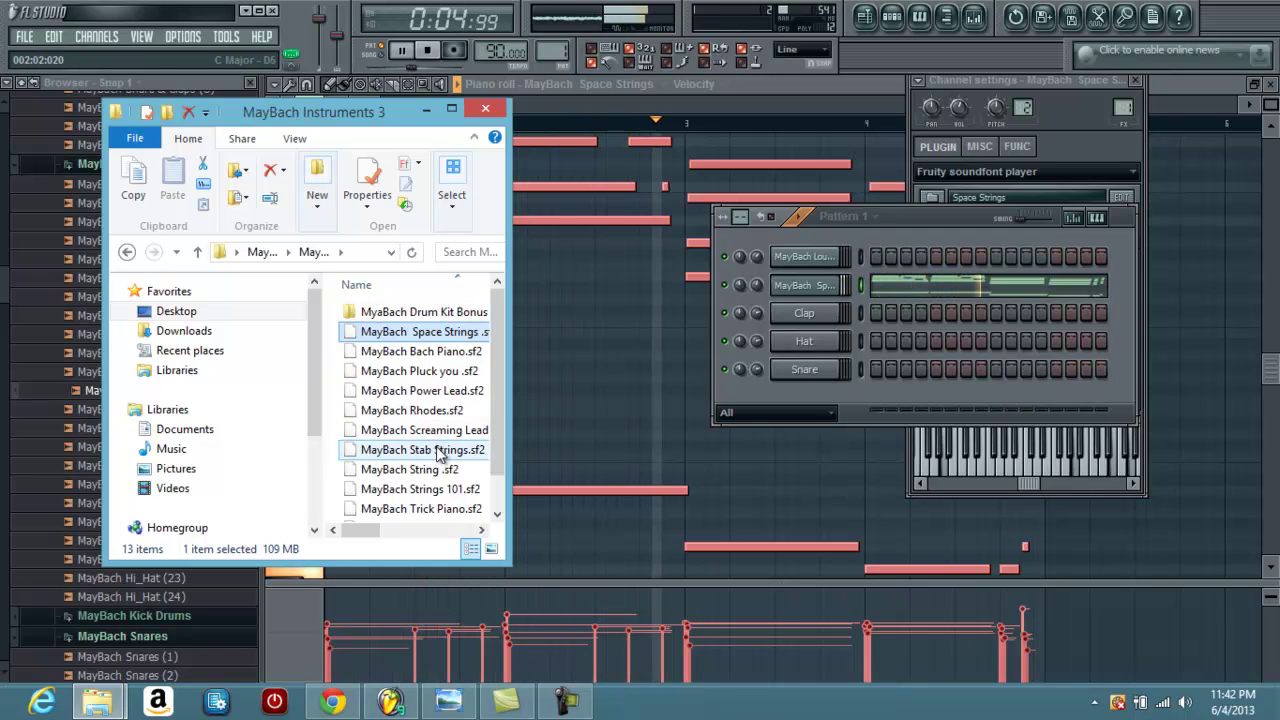
pyautogui.moveTo(441, 474); pyautogui.dragTo(783, 289)
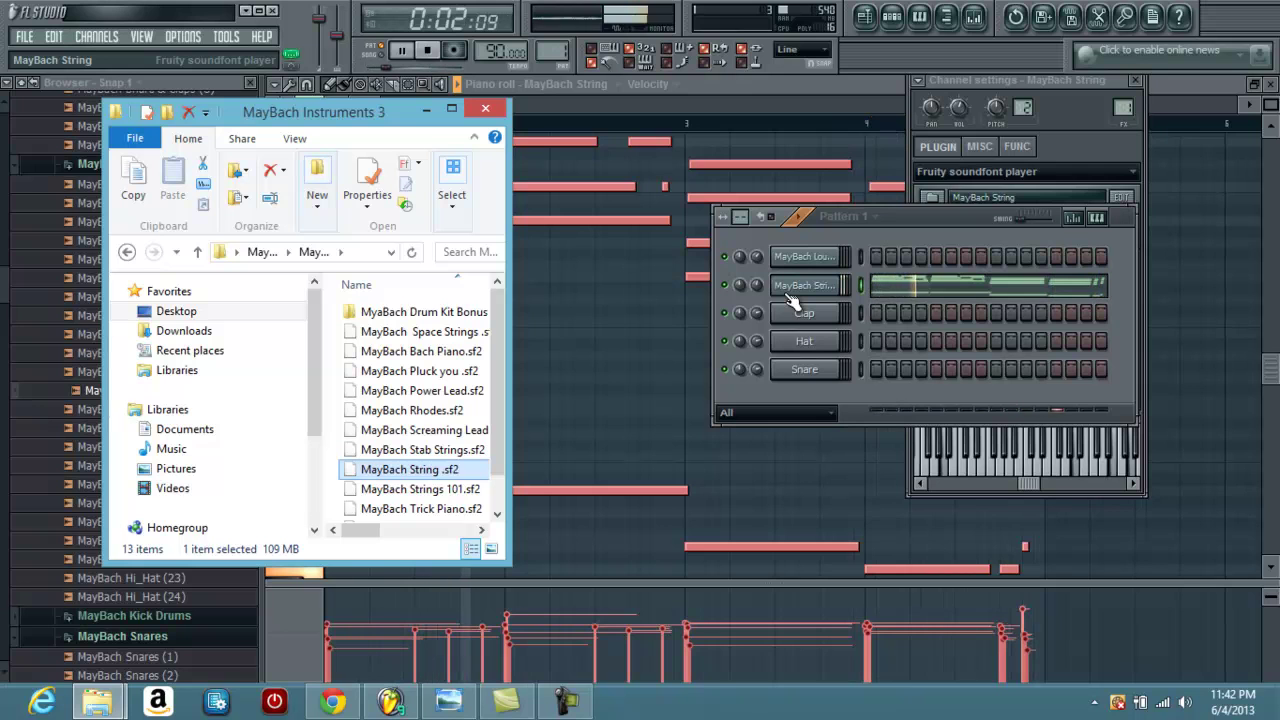
pyautogui.click(443, 496)
pyautogui.moveTo(445, 506); pyautogui.dragTo(800, 290)
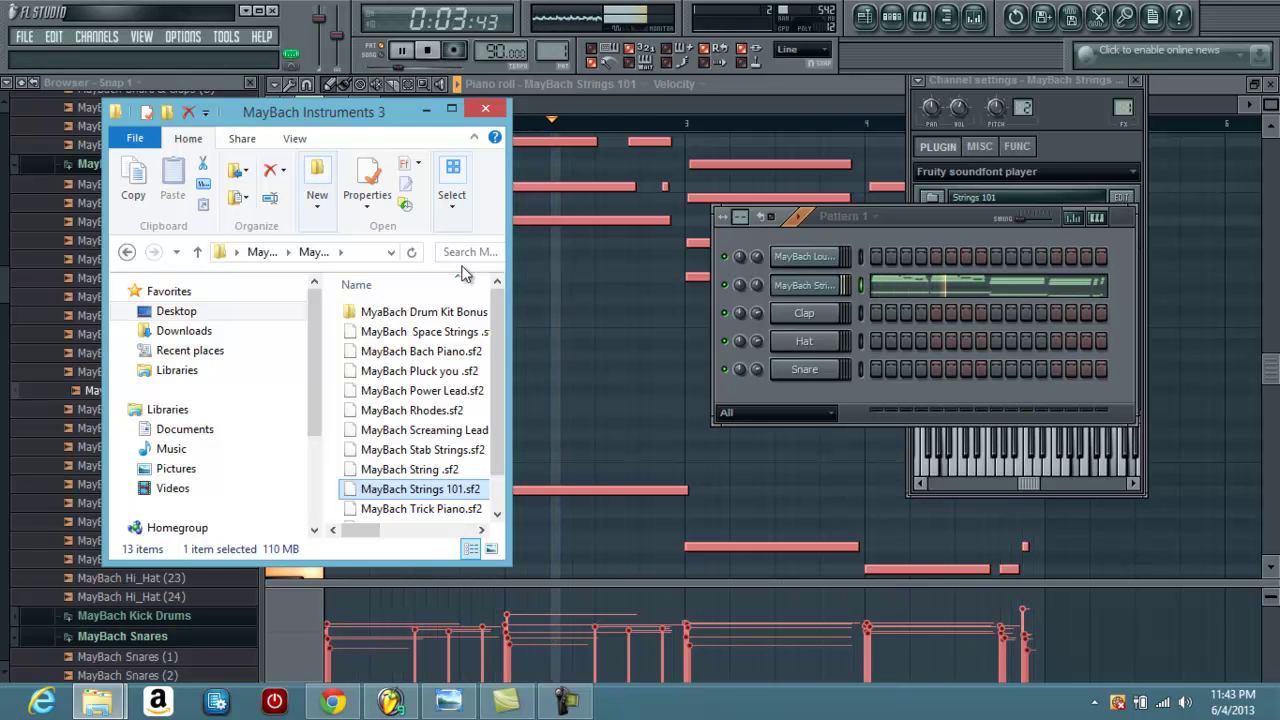
# Step: Load the MayBach Trick Piano soundfont onto the progression's channel, listen to it and stop playback
pyautogui.moveTo(430, 513); pyautogui.dragTo(808, 287)
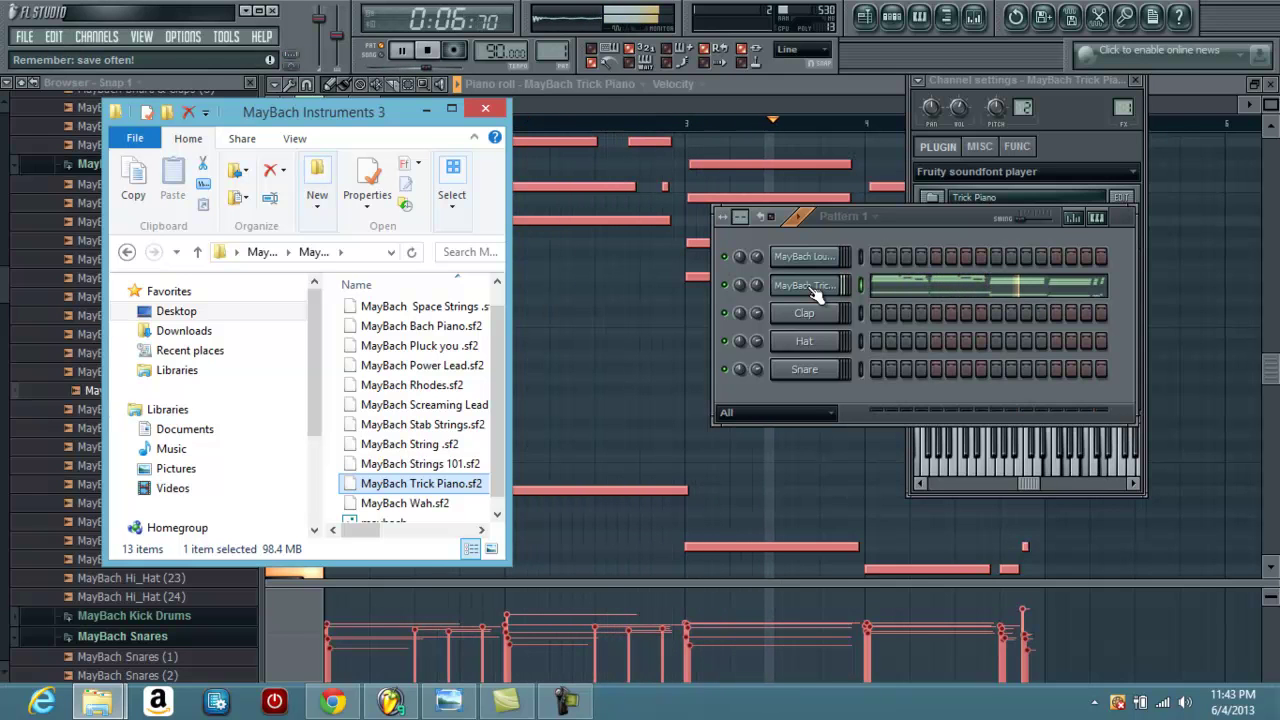
pyautogui.click(432, 54)
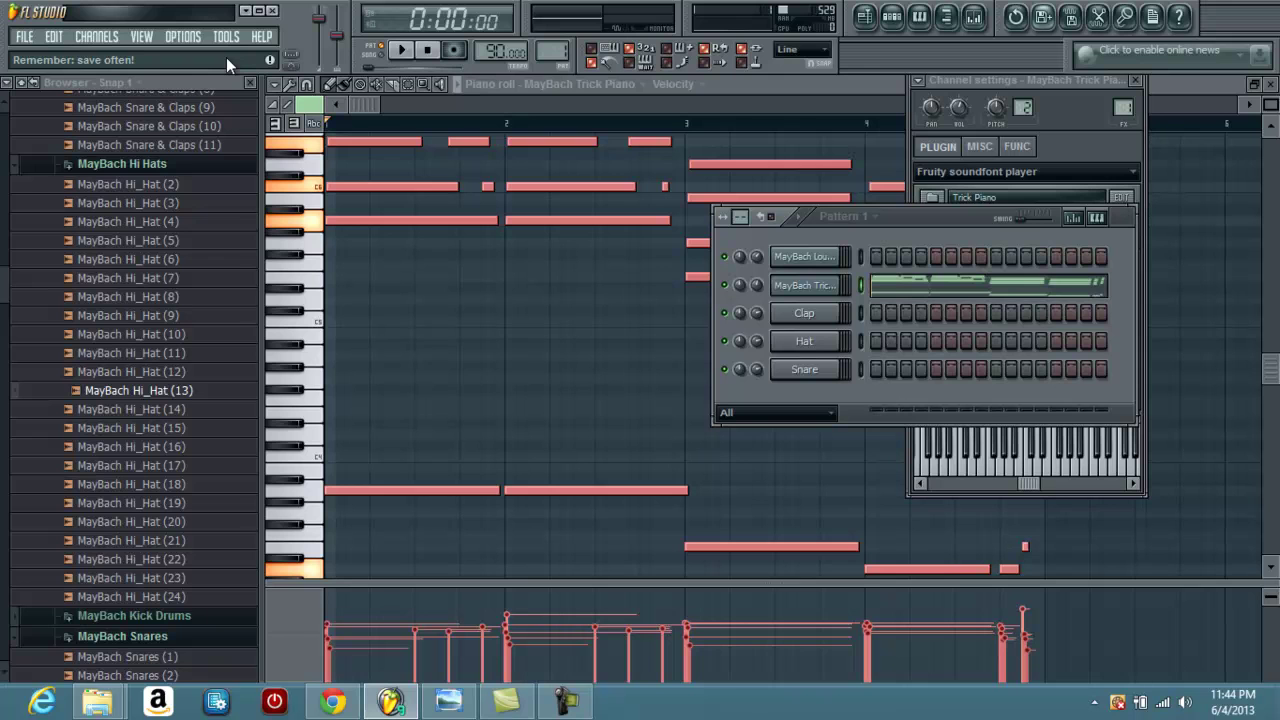
pyautogui.click(568, 706)
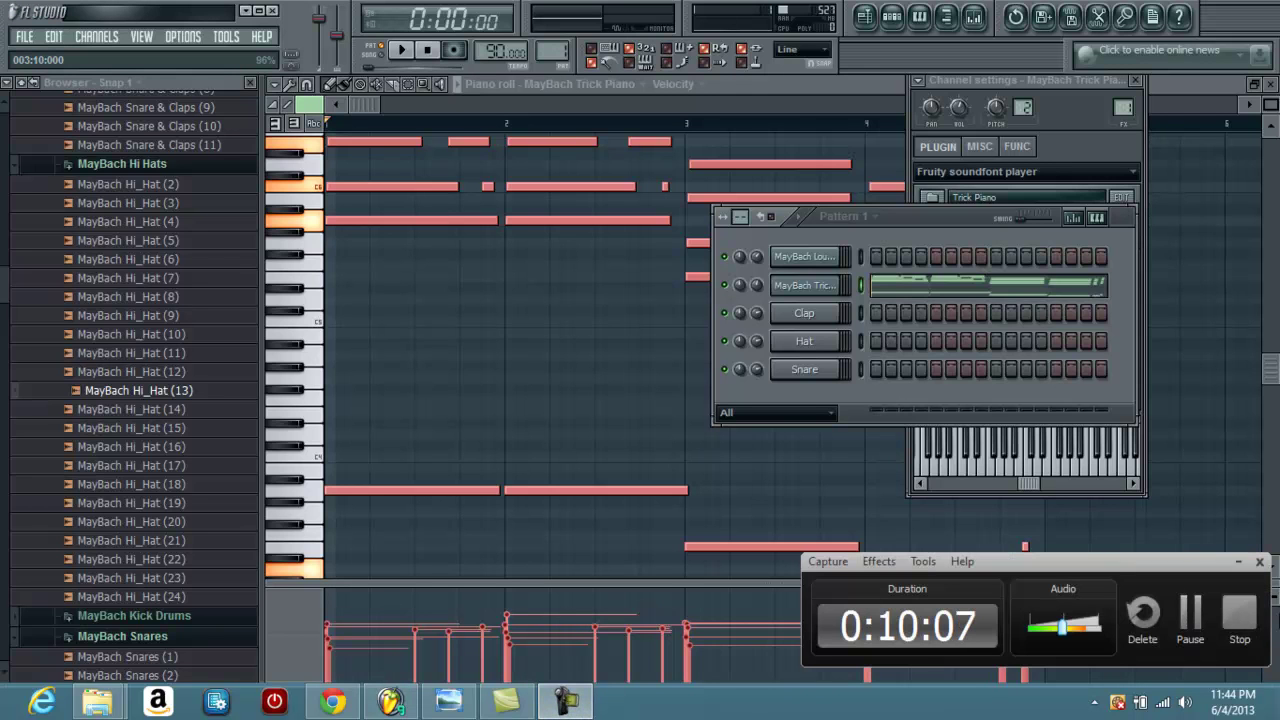